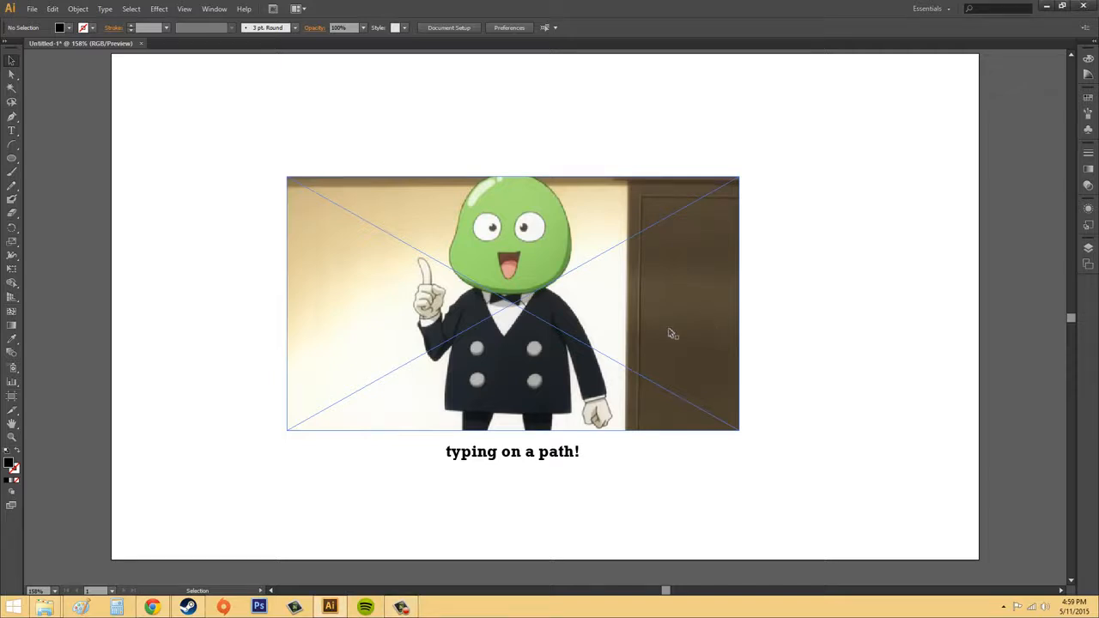
# - Delete the placed image and the "typing on a path!" text below it from the artboard
pyautogui.click(437, 212)
pyautogui.press('Delete')
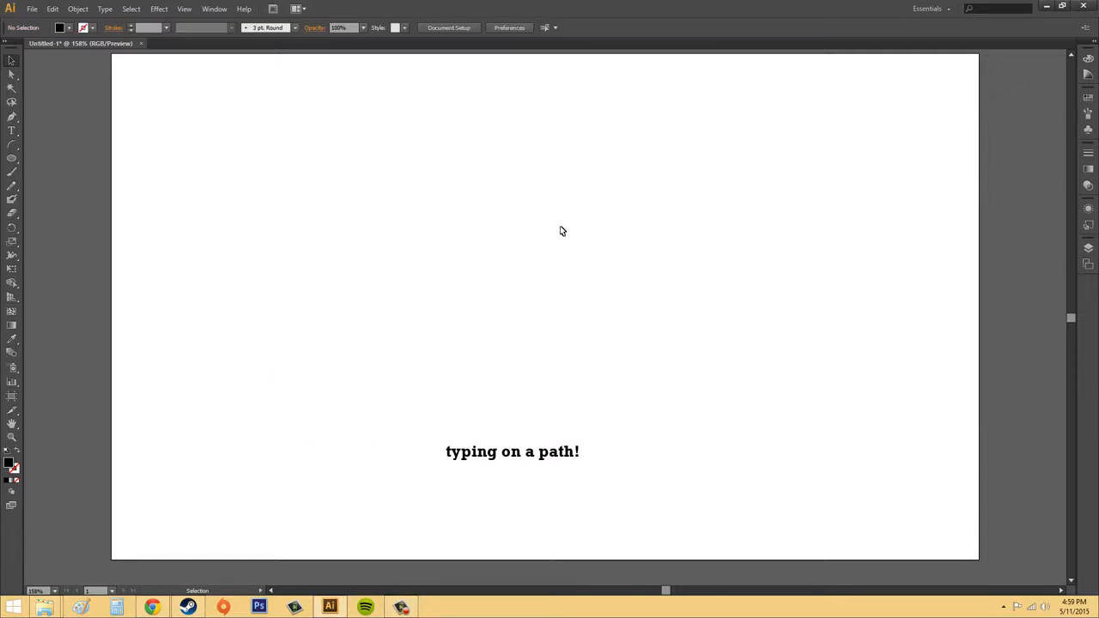
pyautogui.click(510, 460)
pyautogui.press('Delete')
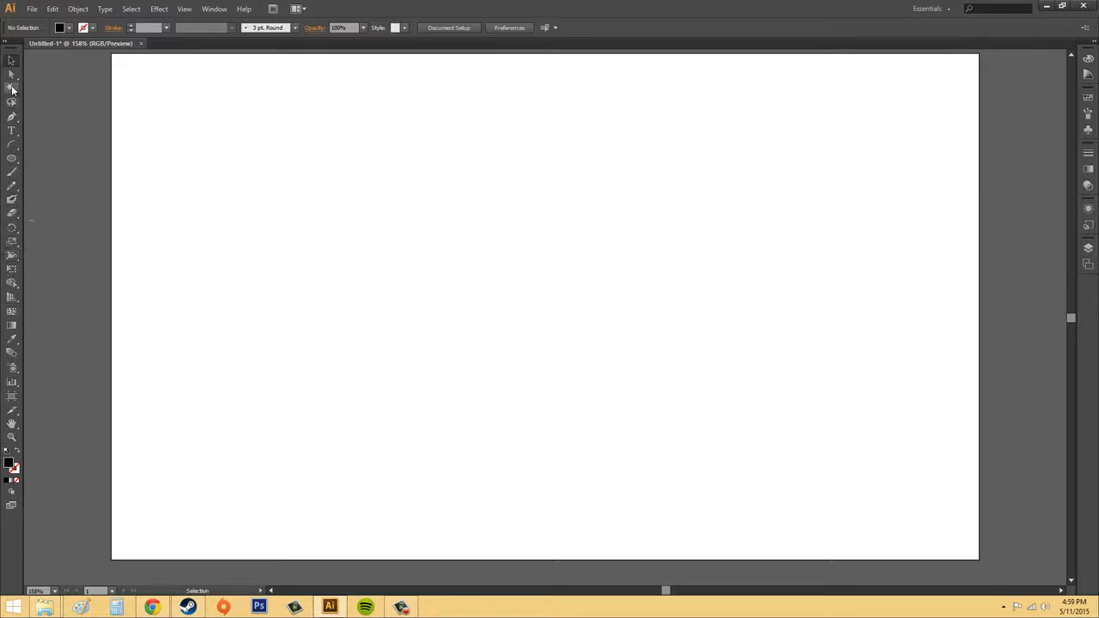
# - Draw a spiral about 427 px wide and 377 px high with a 4 pt magenta stroke
pyautogui.click(12, 130)
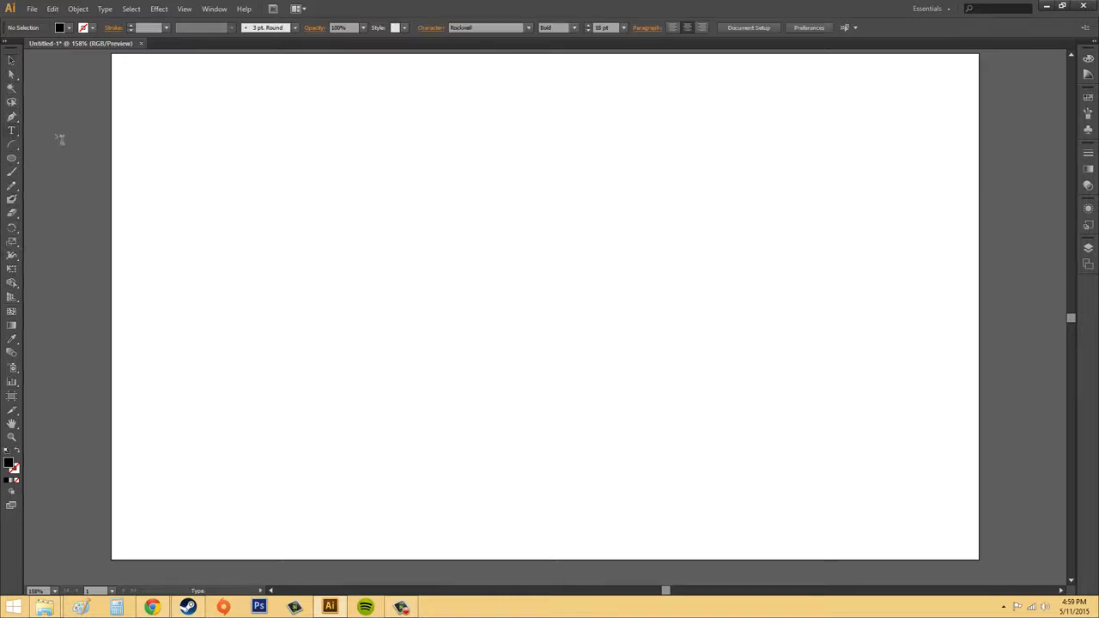
pyautogui.click(13, 148)
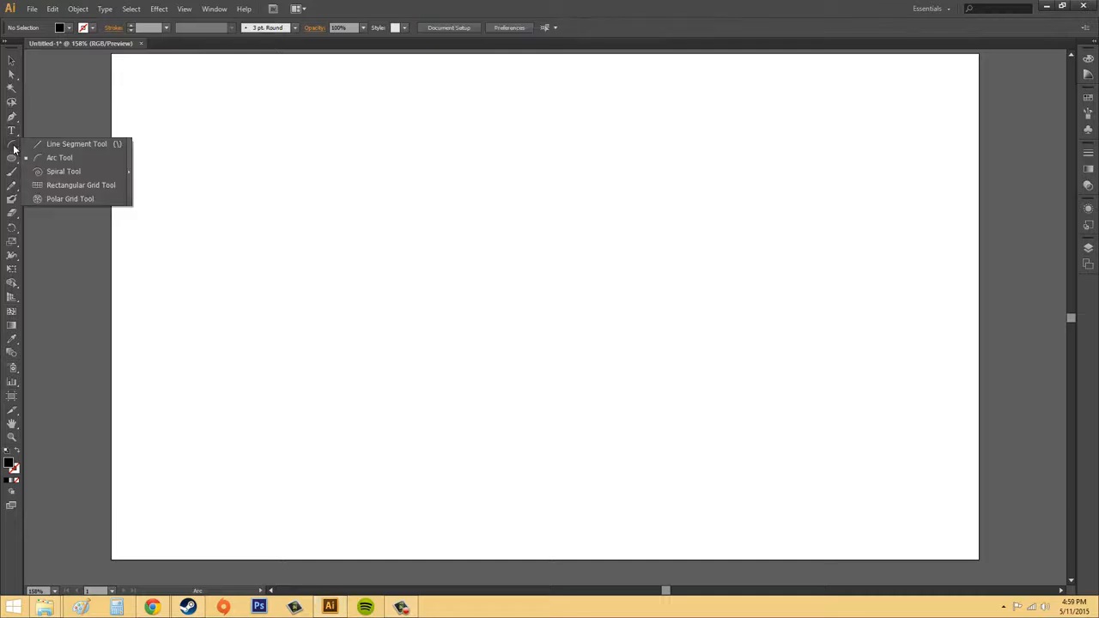
pyautogui.click(80, 170)
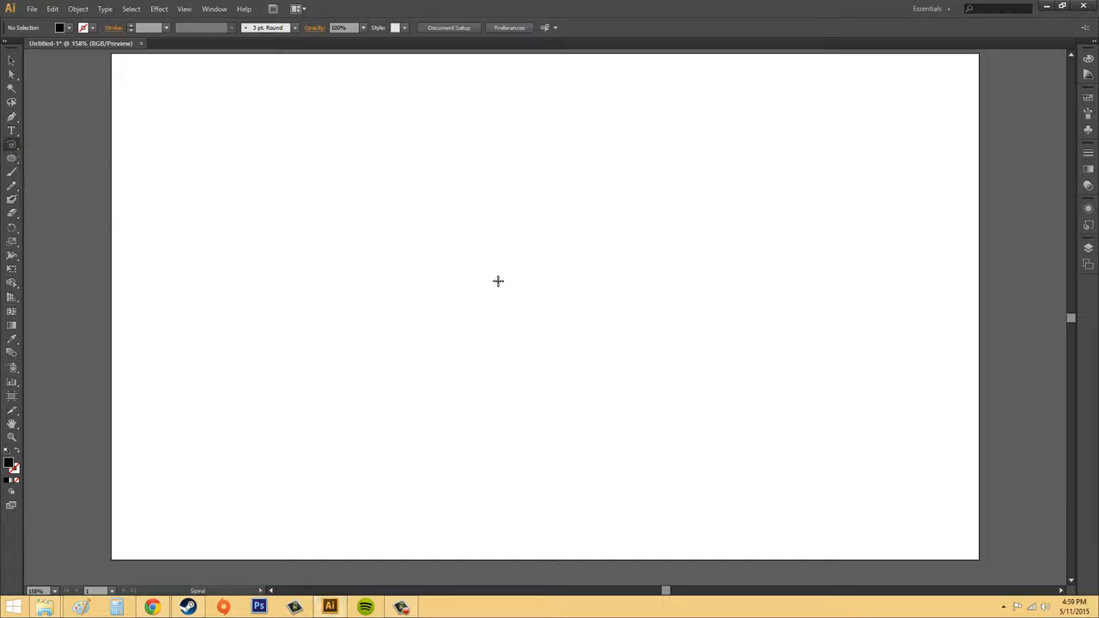
pyautogui.click(132, 27)
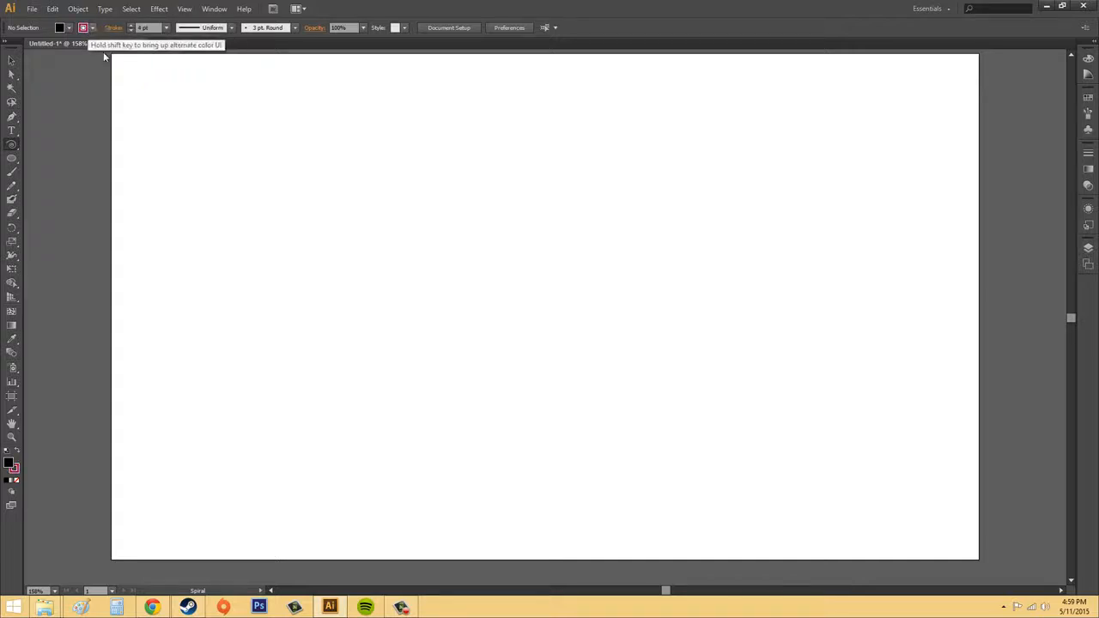
pyautogui.moveTo(395, 182); pyautogui.dragTo(553, 275)
# - Move the spiral to the middle of the artboard, at about X 513 px, Y 300 px, and deselect it
pyautogui.click(11, 60)
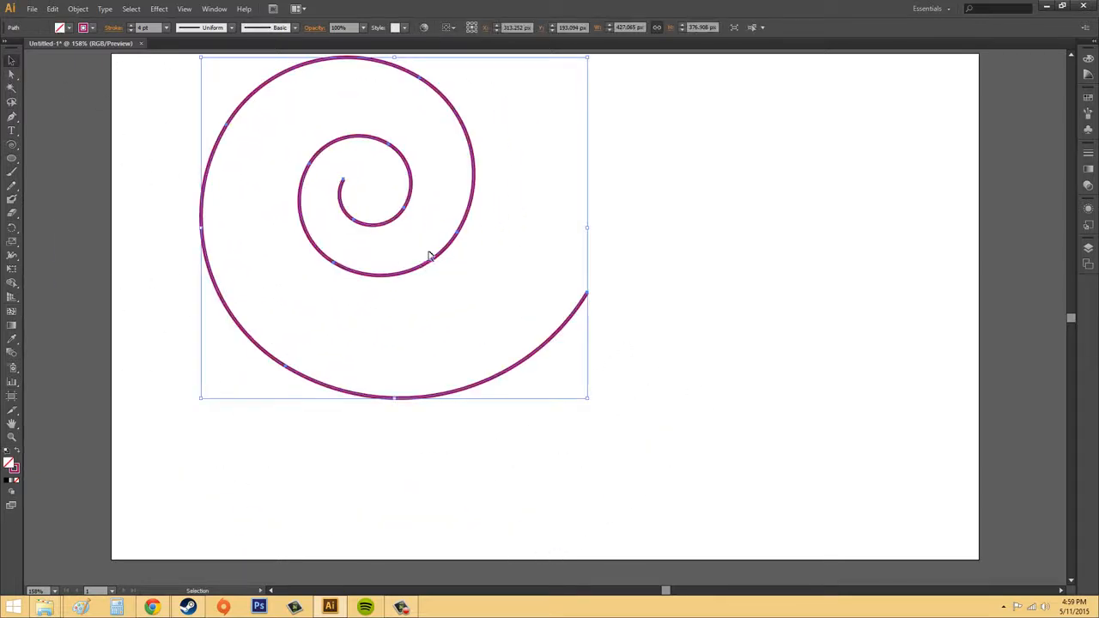
pyautogui.moveTo(444, 250); pyautogui.dragTo(628, 349)
pyautogui.click(861, 284)
pyautogui.doubleClick(625, 347)
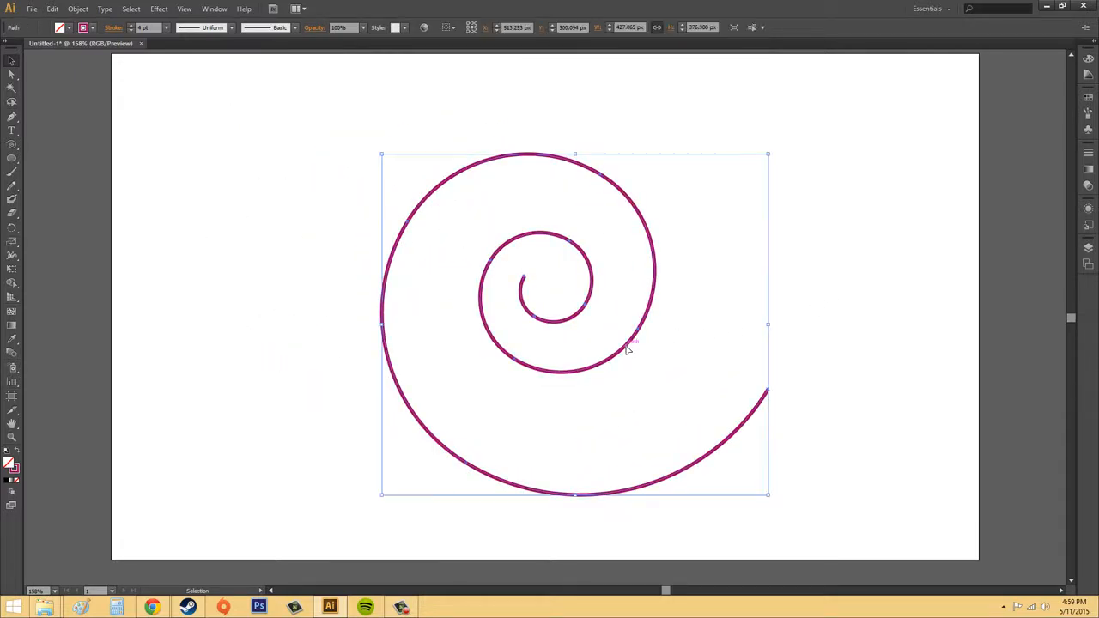
pyautogui.click(950, 92)
pyautogui.press('Escape')
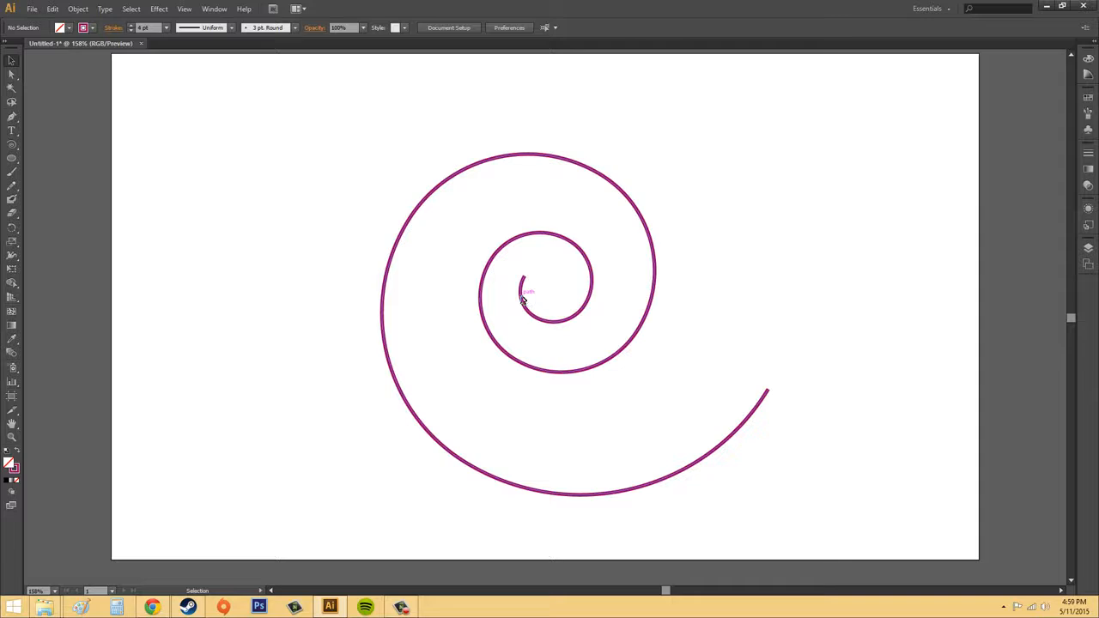
# - Try to start type on a path at the spiral's inner end and at its outer end
pyautogui.click(12, 131)
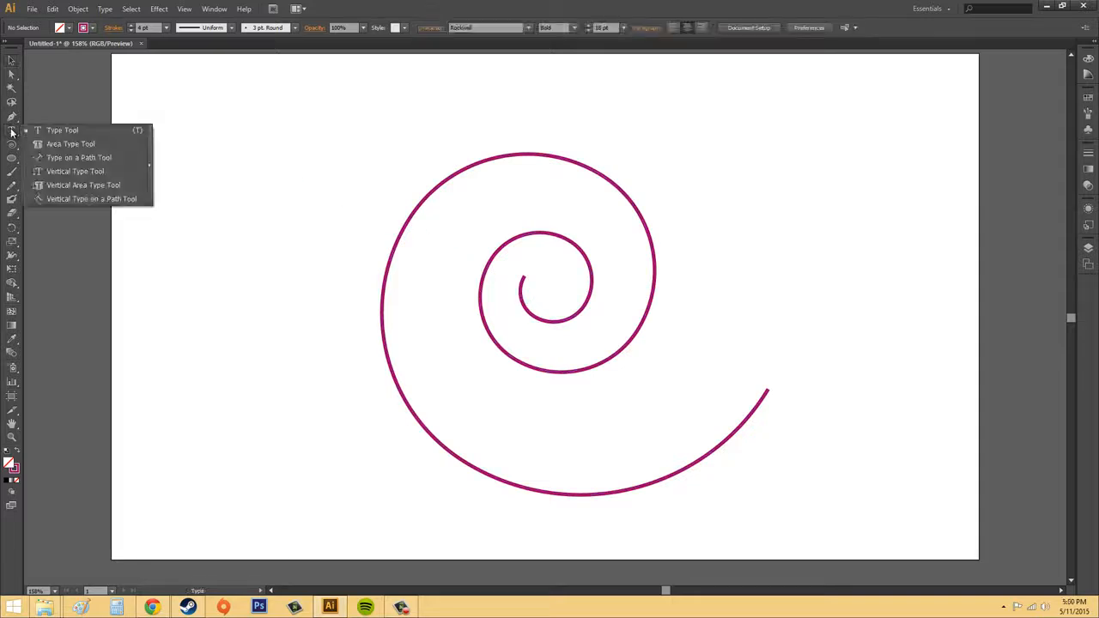
pyautogui.moveTo(11, 131); pyautogui.dragTo(75, 157)
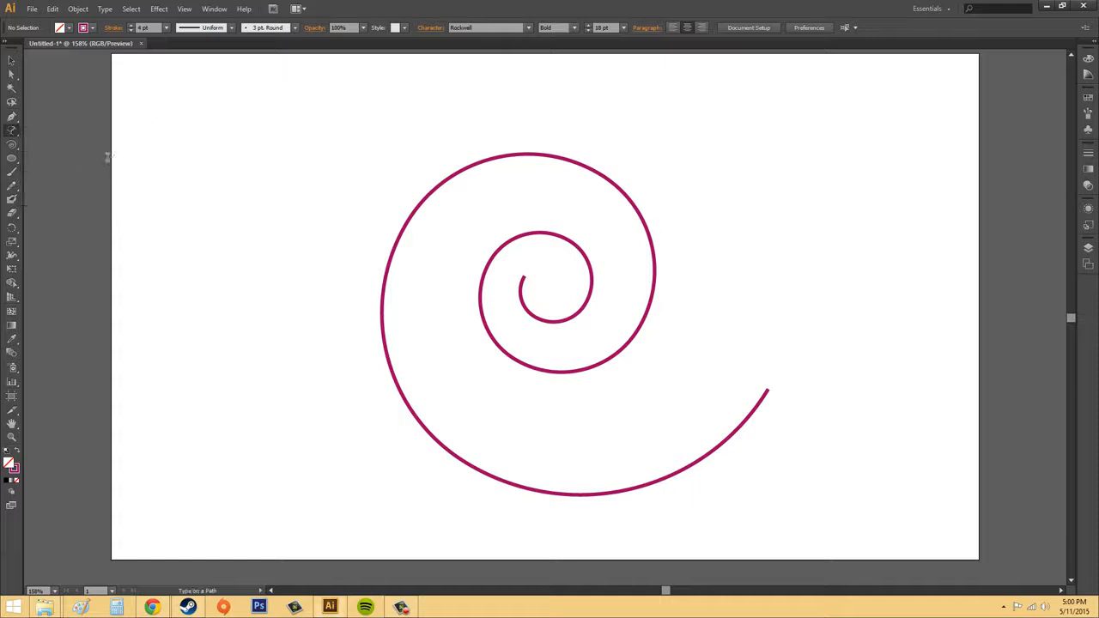
pyautogui.click(523, 279)
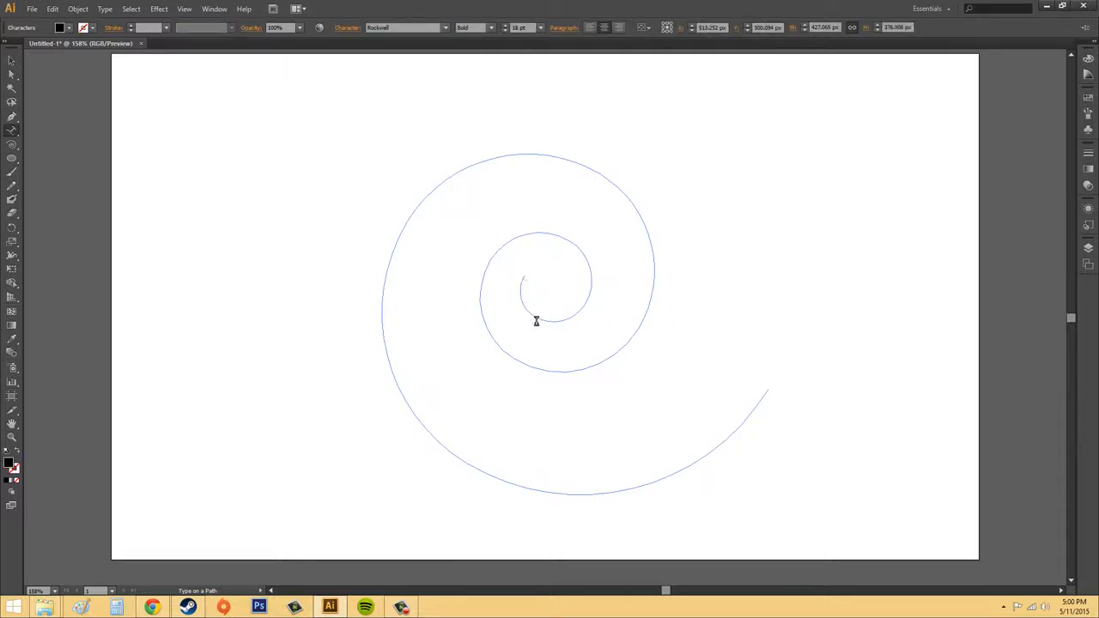
pyautogui.press('Escape')
pyautogui.click(537, 323)
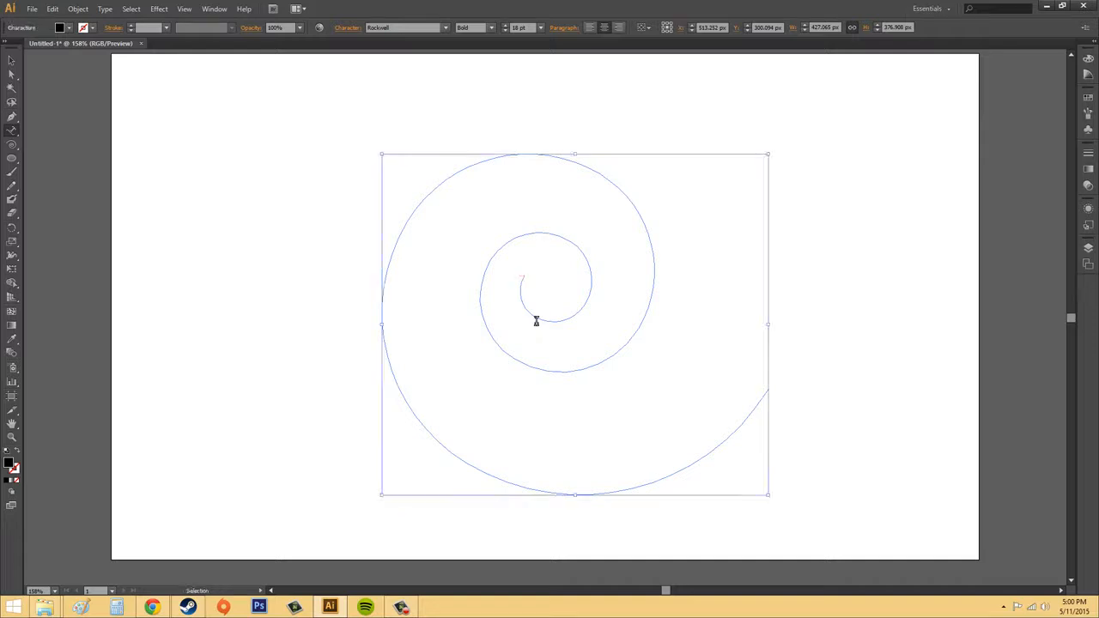
pyautogui.hotkey('ctrl', 'z')
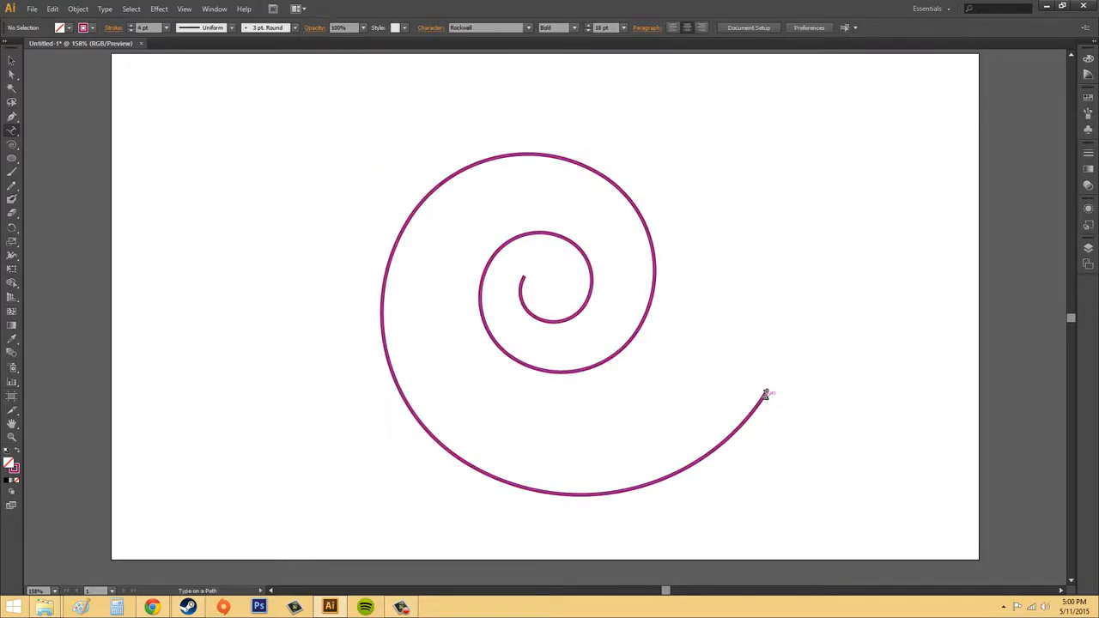
pyautogui.click(766, 394)
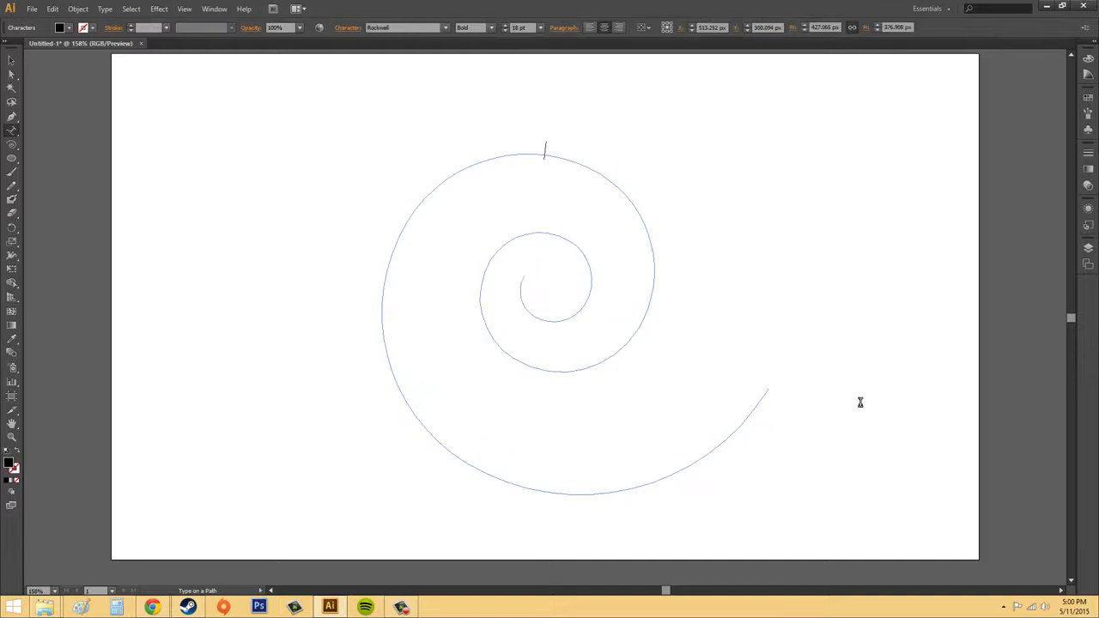
pyautogui.hotkey('ctrl', 'z')
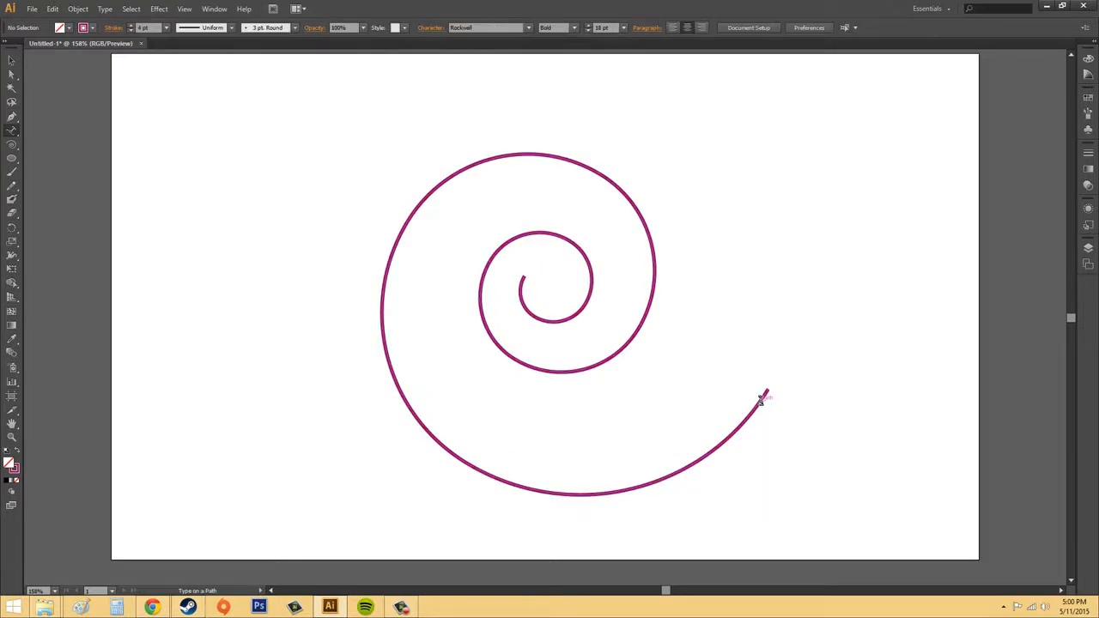
# - Place the path text "typing on a path is fun words bacon potato" along the spiral from its outer end
pyautogui.click(762, 397)
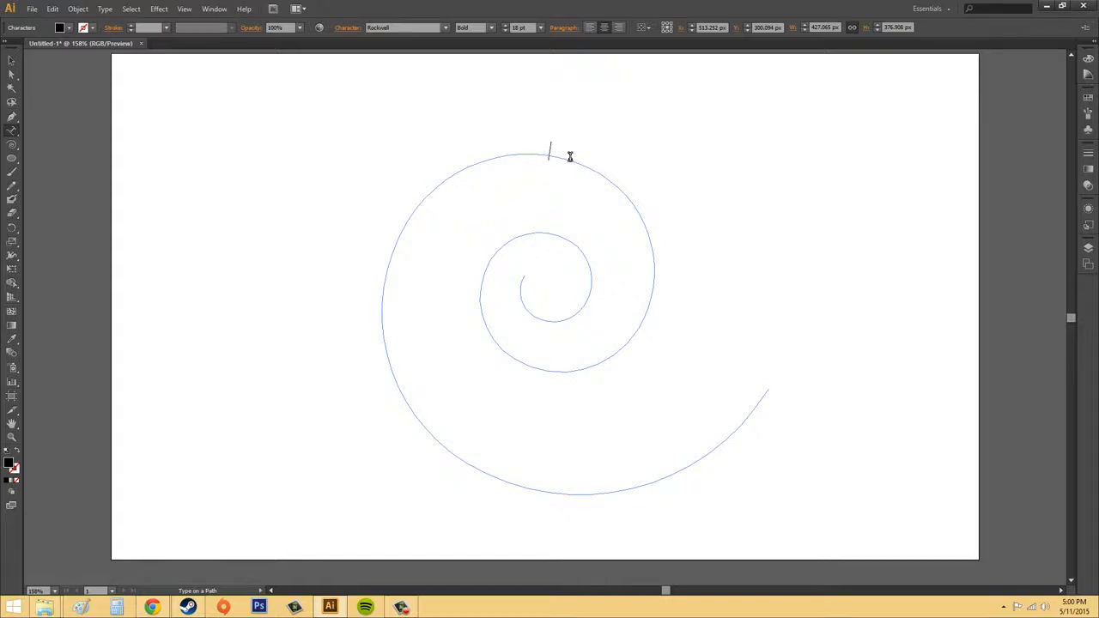
pyautogui.write('typing on a path is fun')
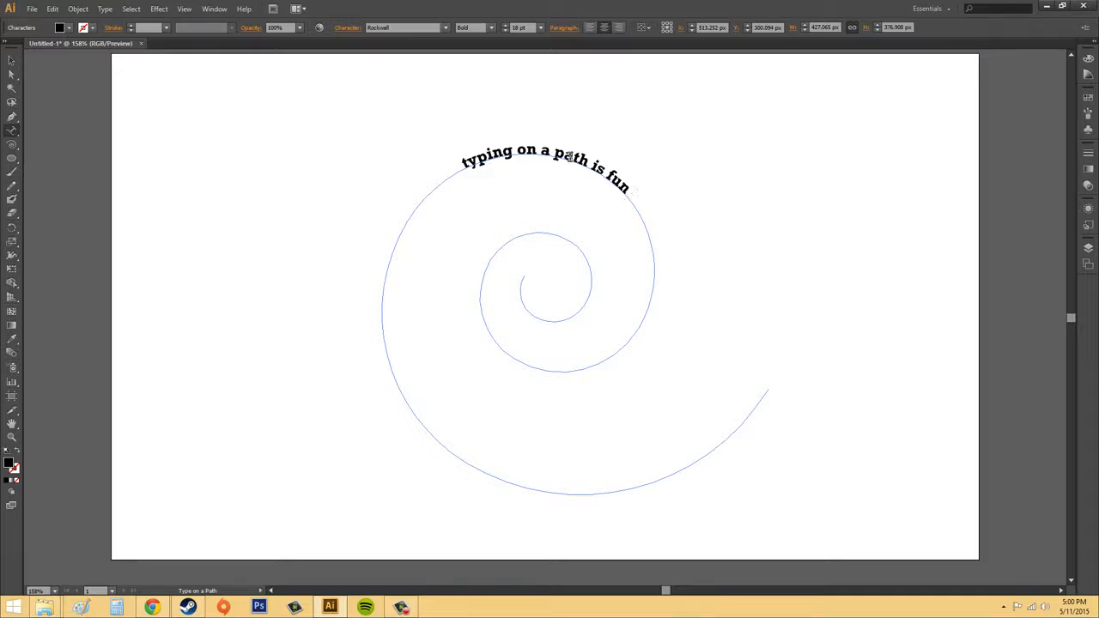
pyautogui.write('word')
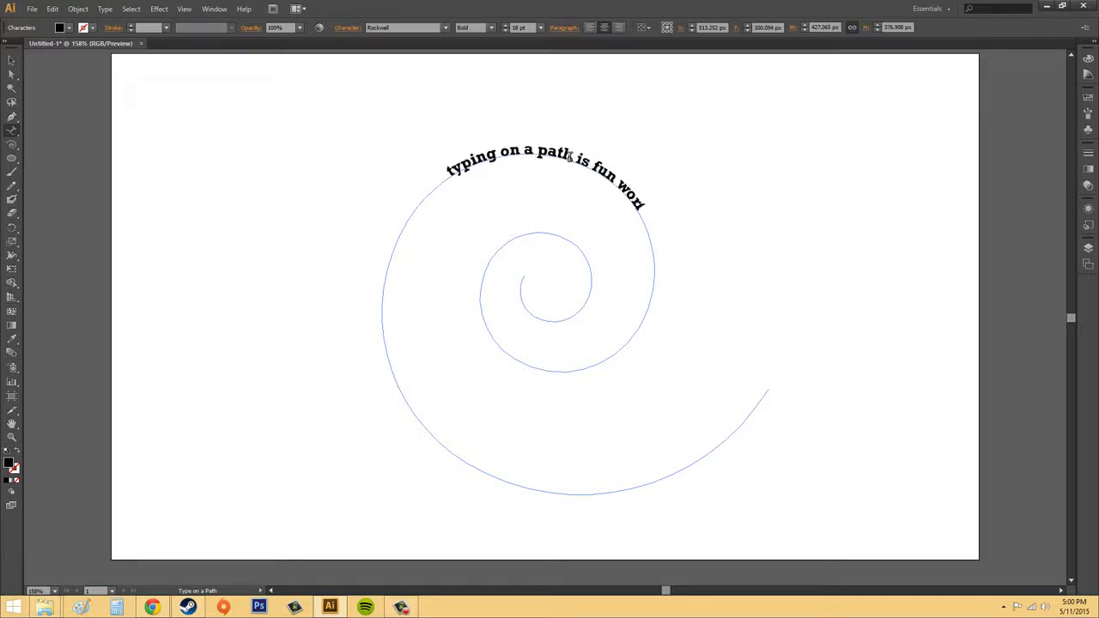
pyautogui.write('s bacon')
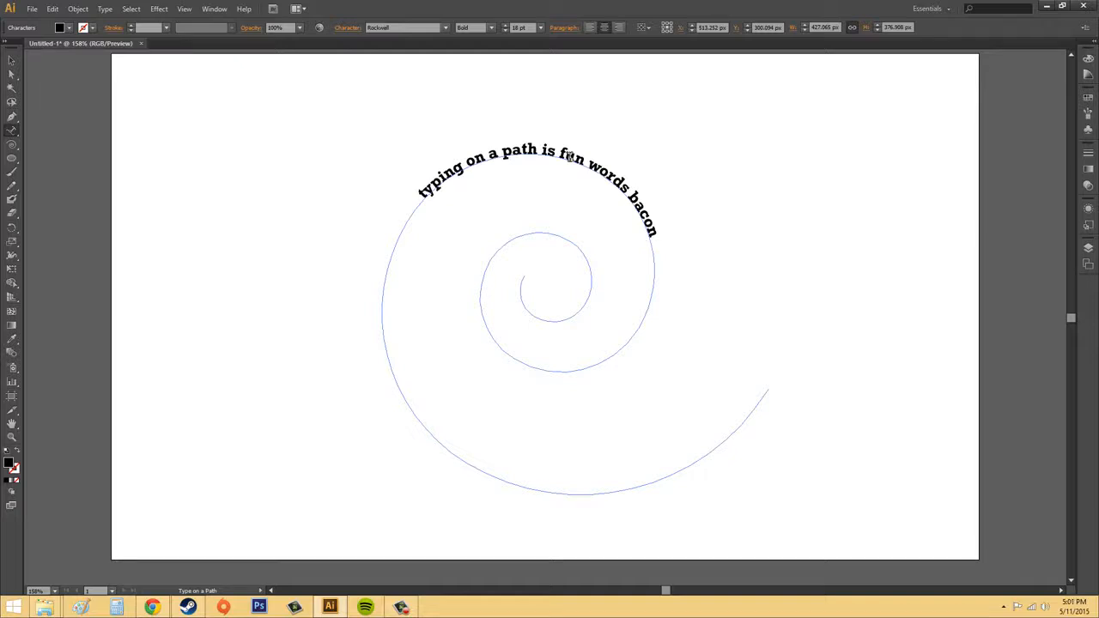
pyautogui.write('potato')
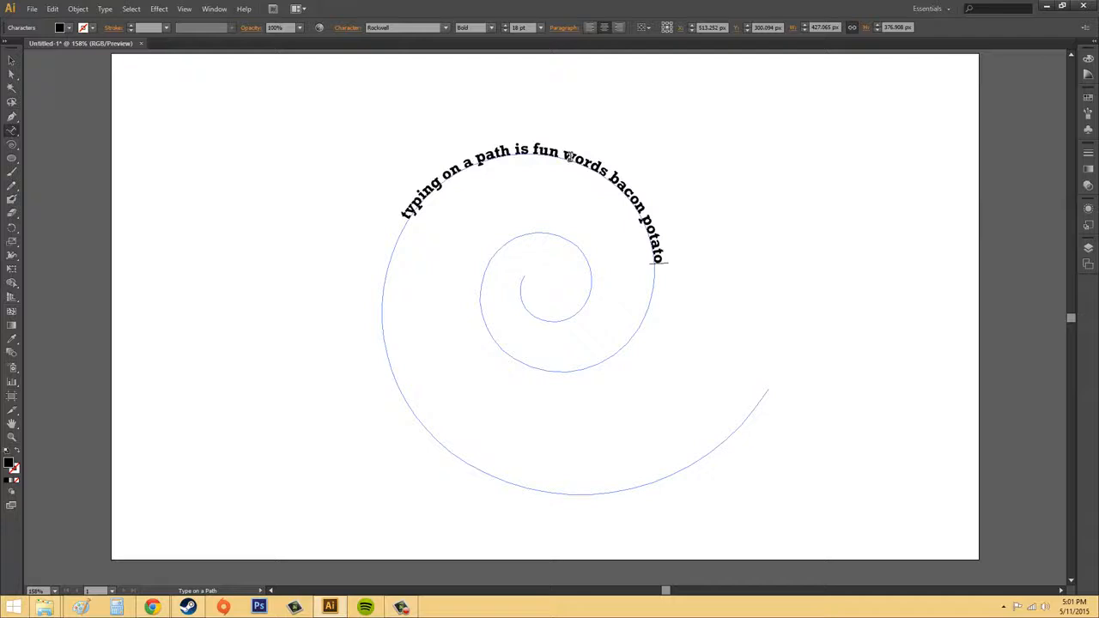
pyautogui.click(11, 60)
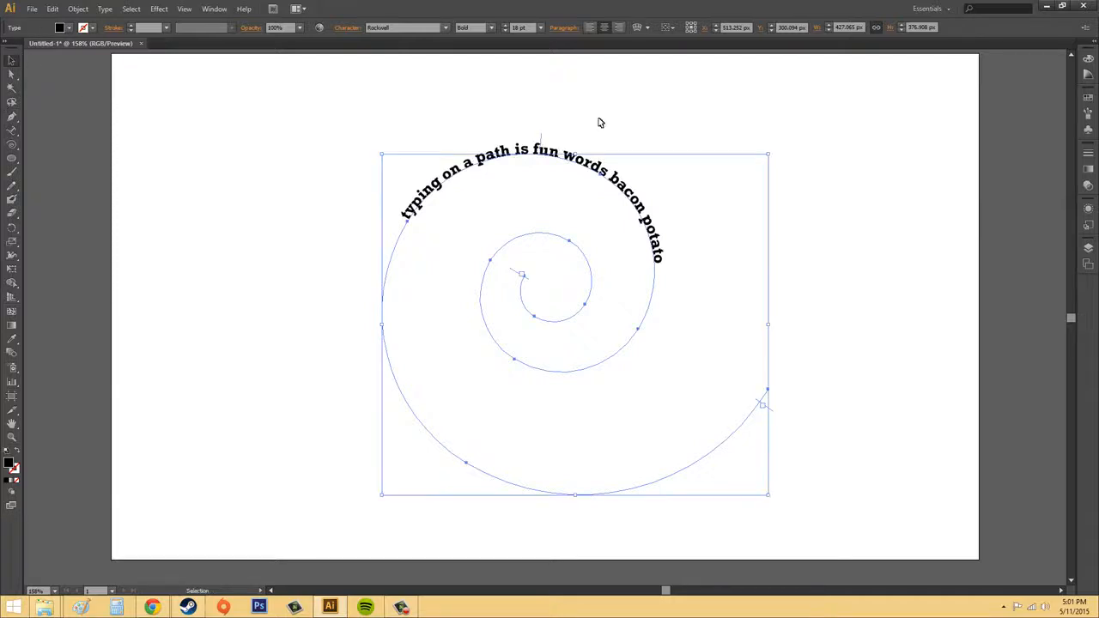
pyautogui.click(846, 173)
pyautogui.click(599, 176)
pyautogui.click(863, 255)
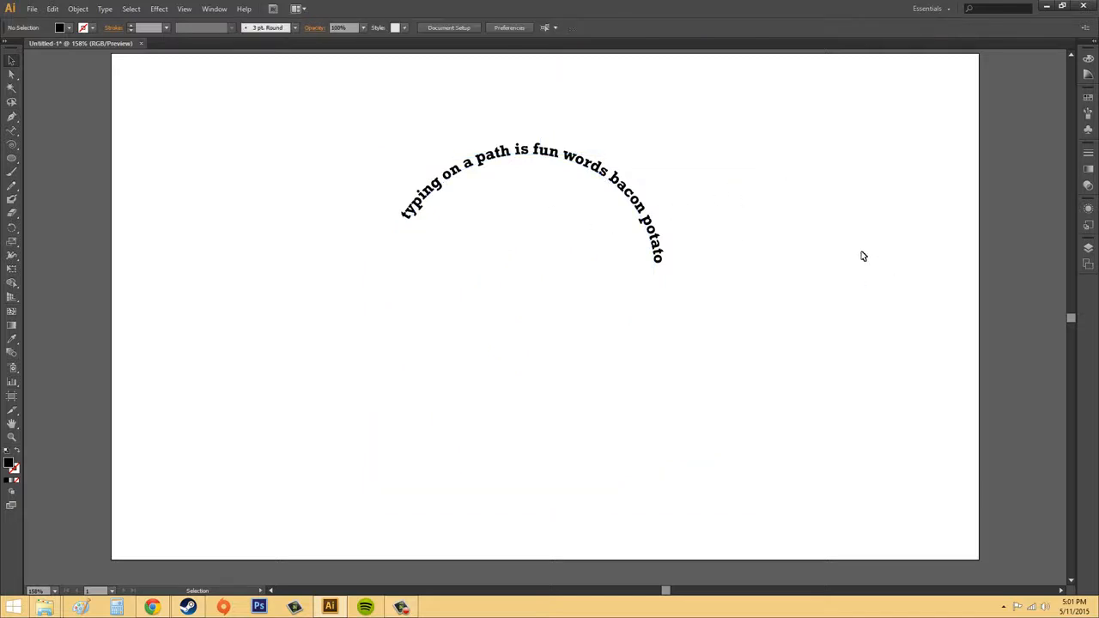
# - Try to scale the spiral text object down to about 178 by 157 px, and undo the scaling
pyautogui.click(564, 164)
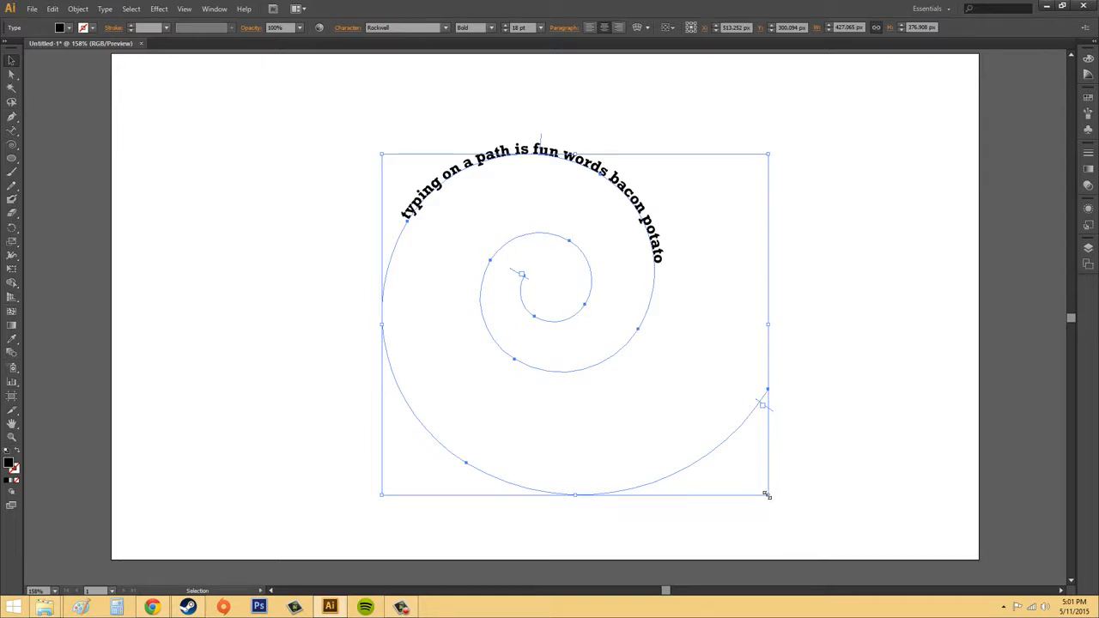
pyautogui.moveTo(767, 496); pyautogui.dragTo(543, 296)
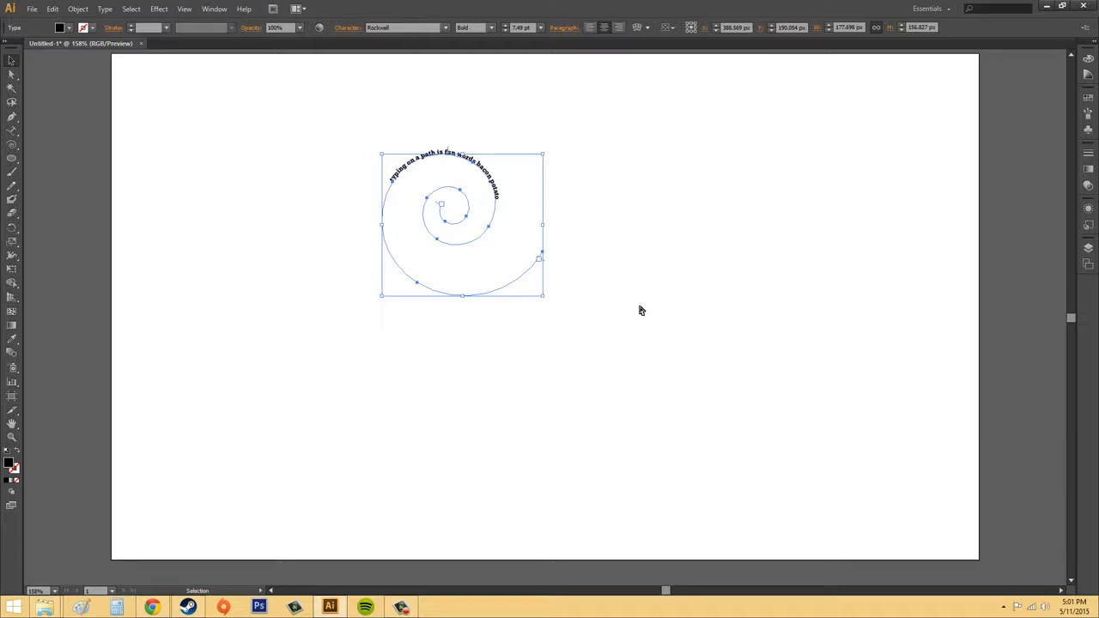
pyautogui.hotkey('ctrl', 'z')
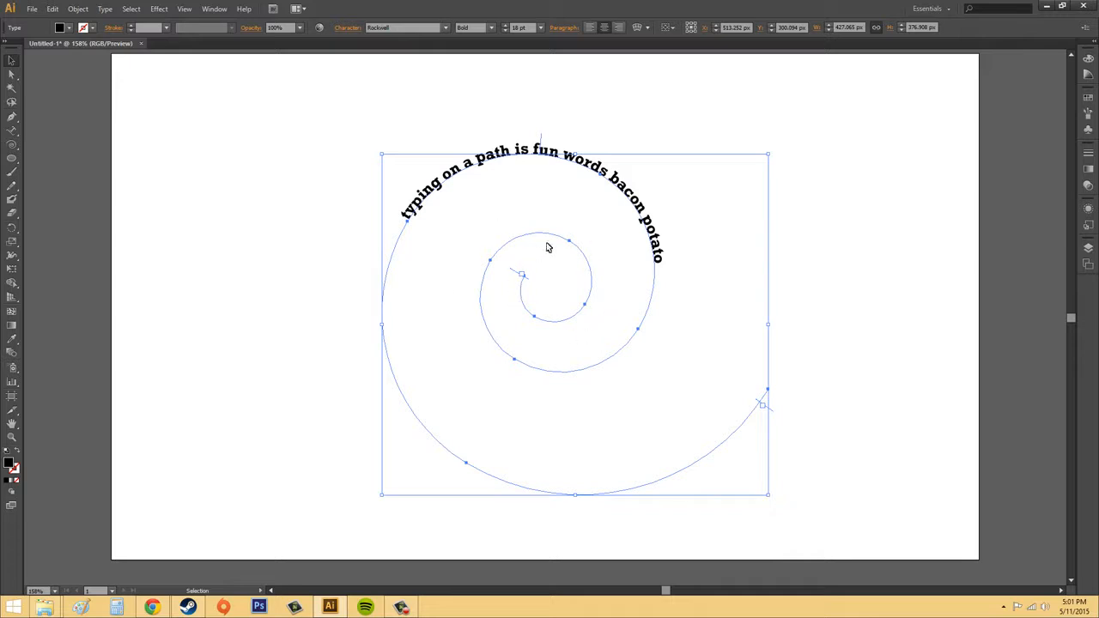
# - Undo the path text back to the plain stroked spiral
pyautogui.click(831, 185)
pyautogui.click(530, 151)
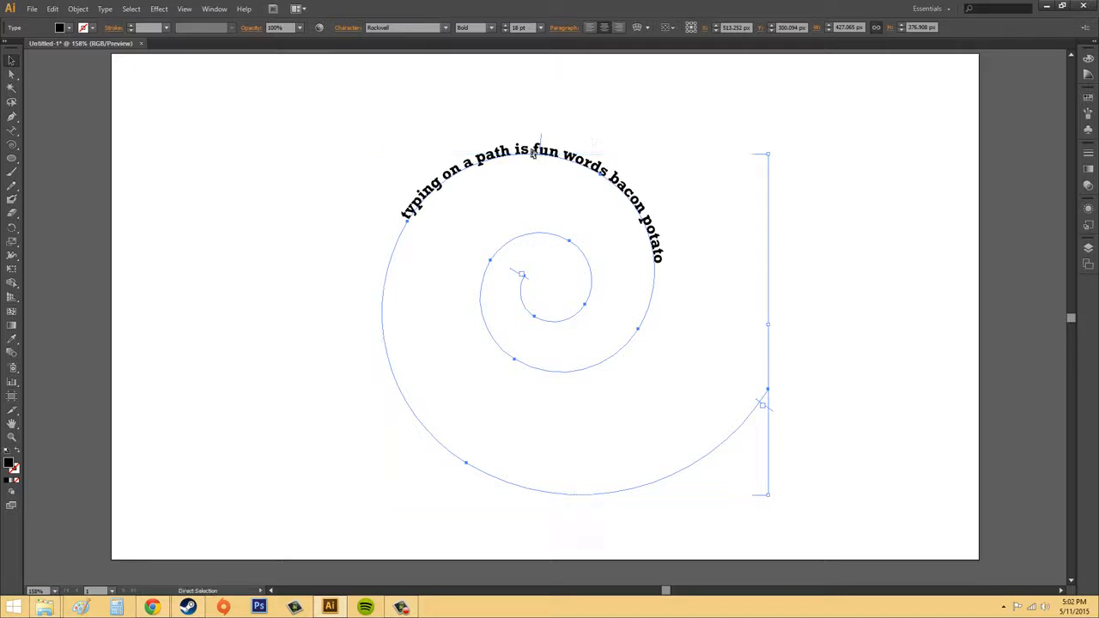
pyautogui.hotkey('ctrl', 'z')
pyautogui.hotkey('ctrl', 'z')
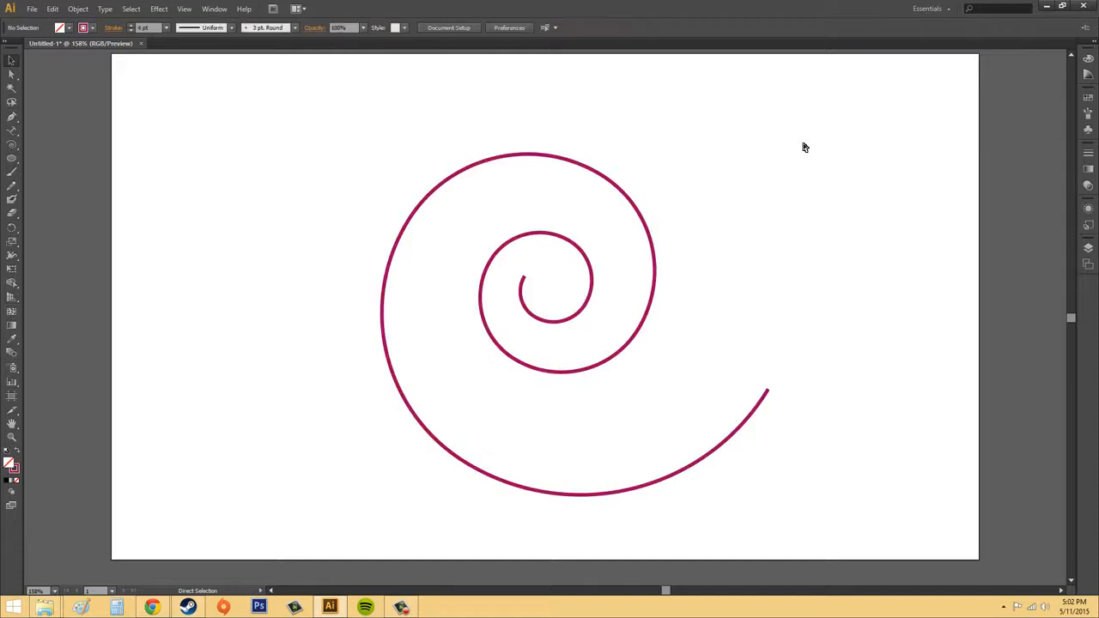
# - Copy the stroked spiral and paste a duplicate in place directly over the original
pyautogui.click(629, 198)
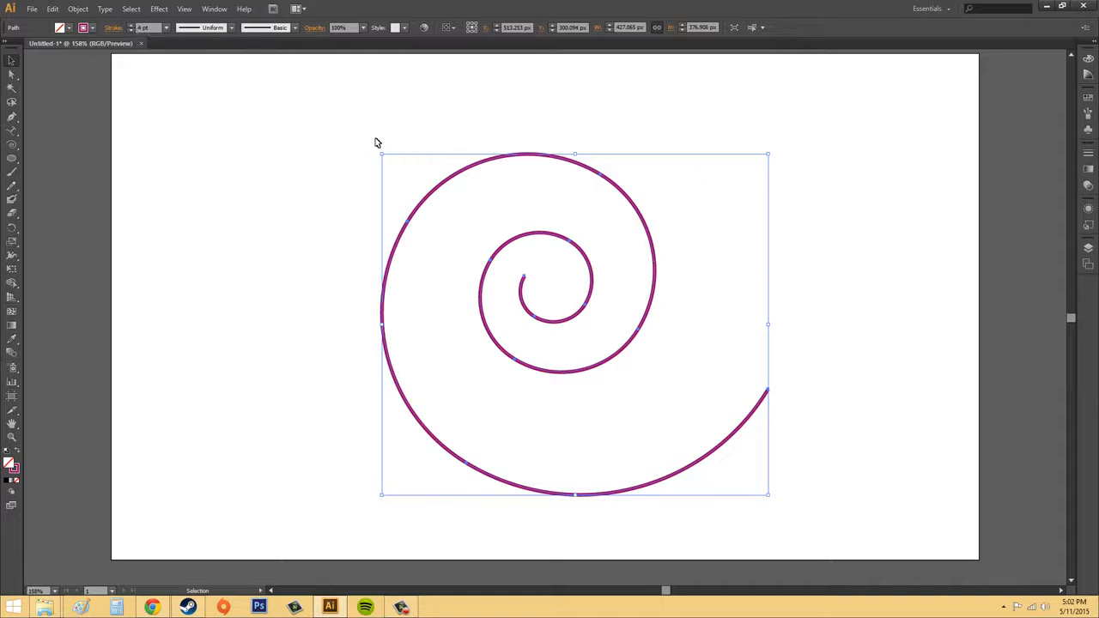
pyautogui.click(47, 9)
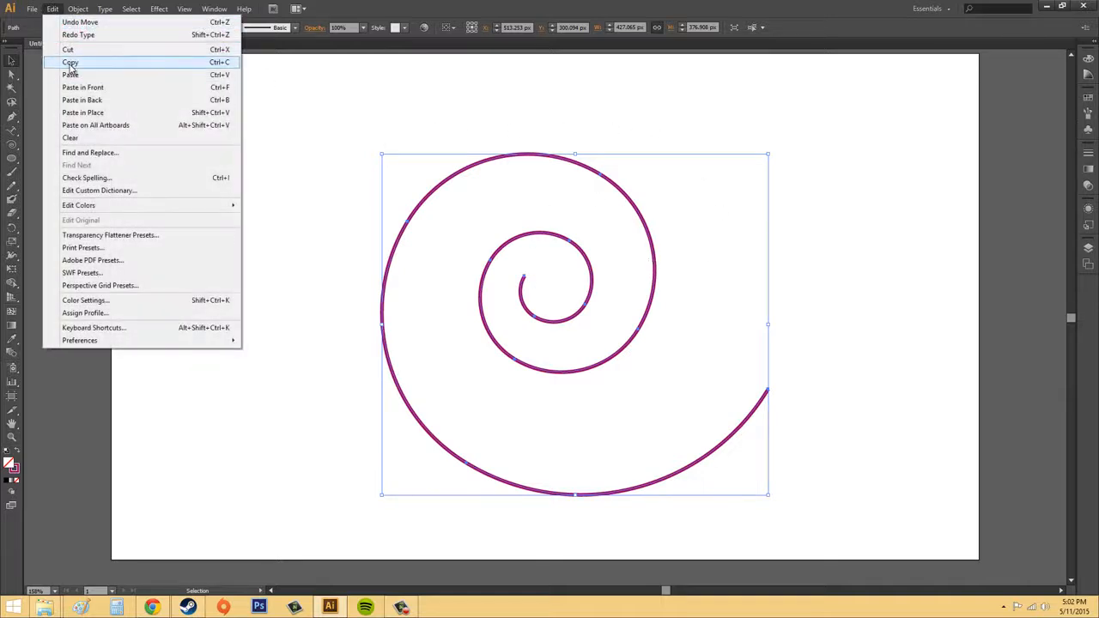
pyautogui.click(71, 61)
pyautogui.click(78, 110)
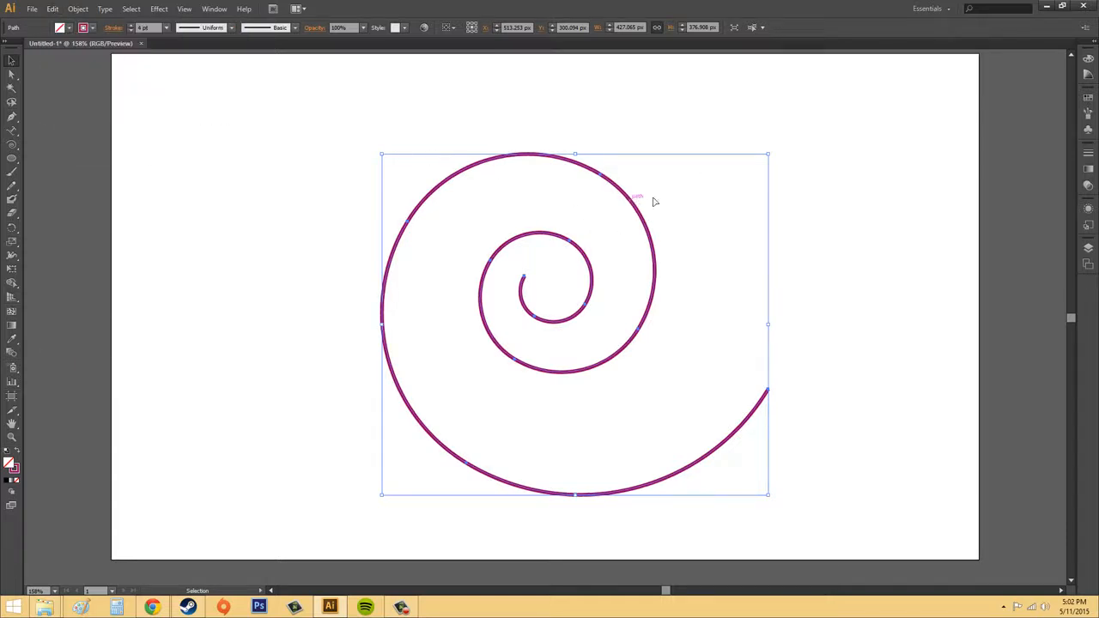
pyautogui.moveTo(639, 196); pyautogui.dragTo(889, 114)
pyautogui.hotkey('ctrl', 'z')
# - Add the path text "typing" to the duplicate spiral, starting on its outer curve, and select the text object
pyautogui.click(15, 129)
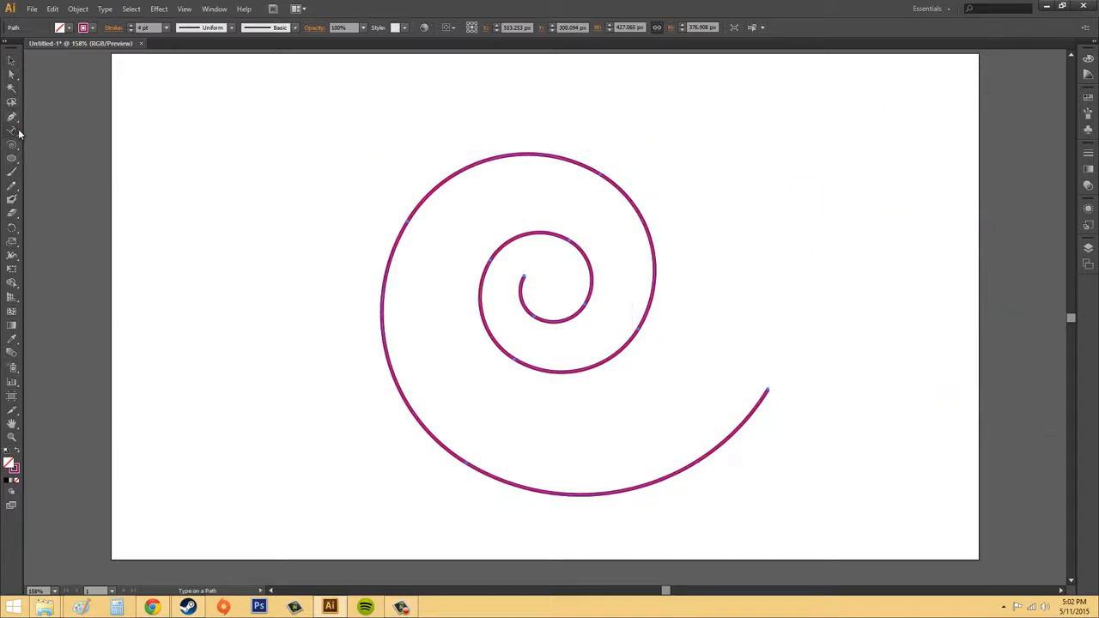
pyautogui.click(444, 447)
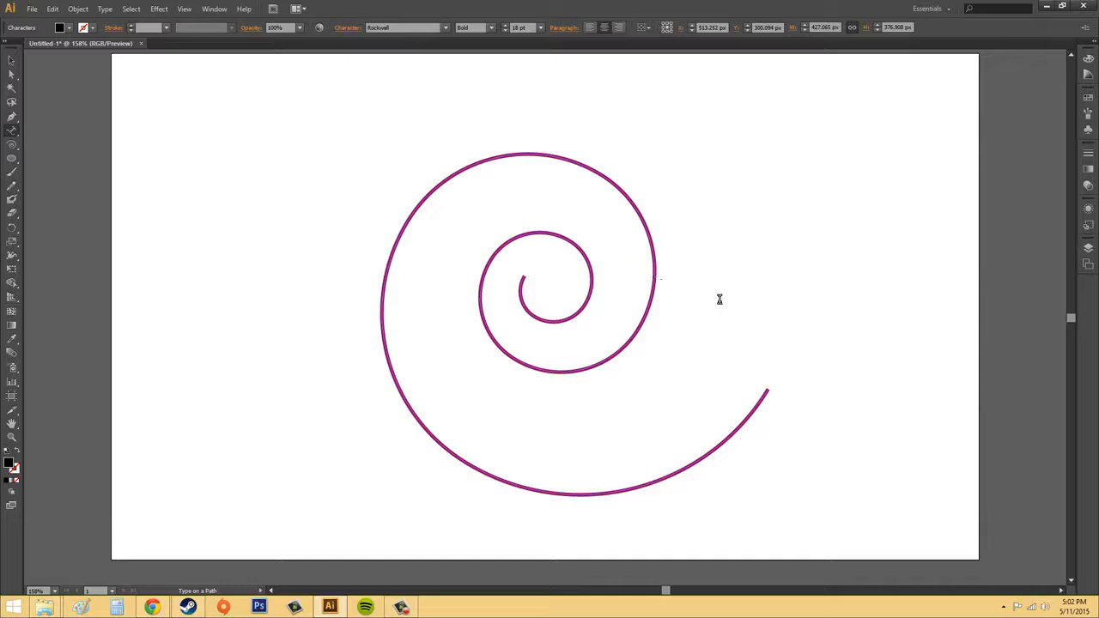
pyautogui.write('typing')
pyautogui.click(14, 130)
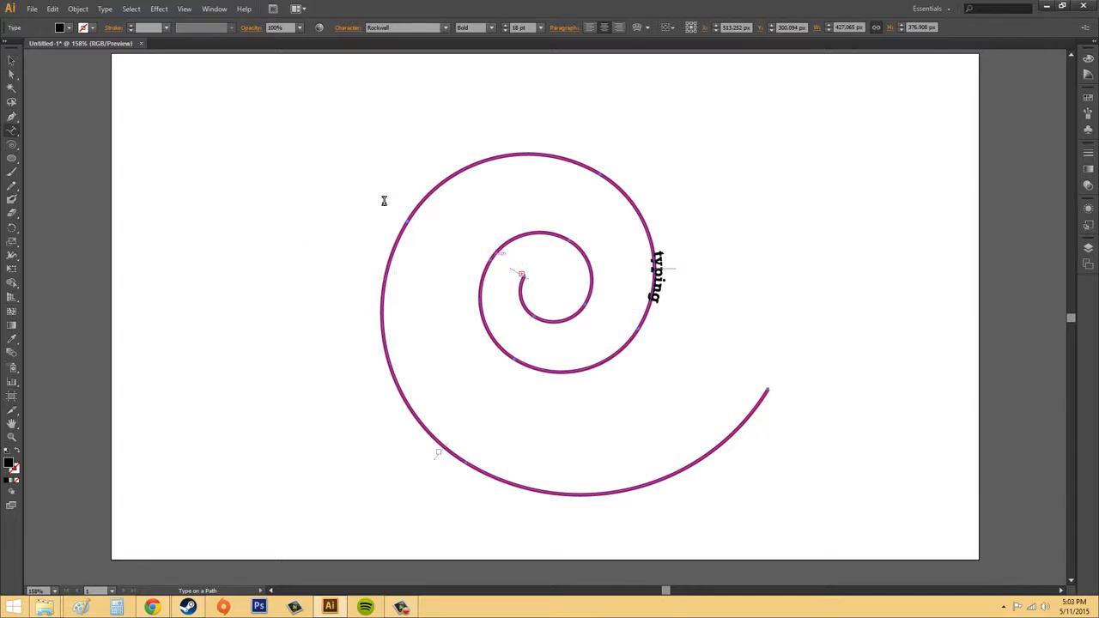
pyautogui.click(11, 59)
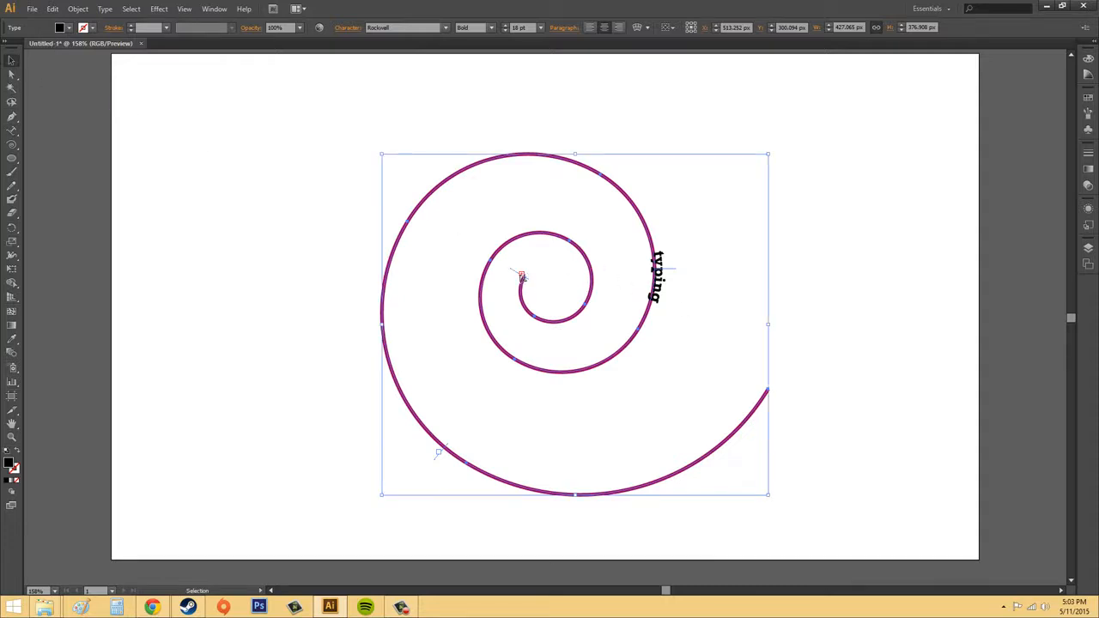
# - Try to move the start of the path text outward along the spiral, and undo back to the plain stroked spiral
pyautogui.moveTo(522, 276); pyautogui.dragTo(592, 254)
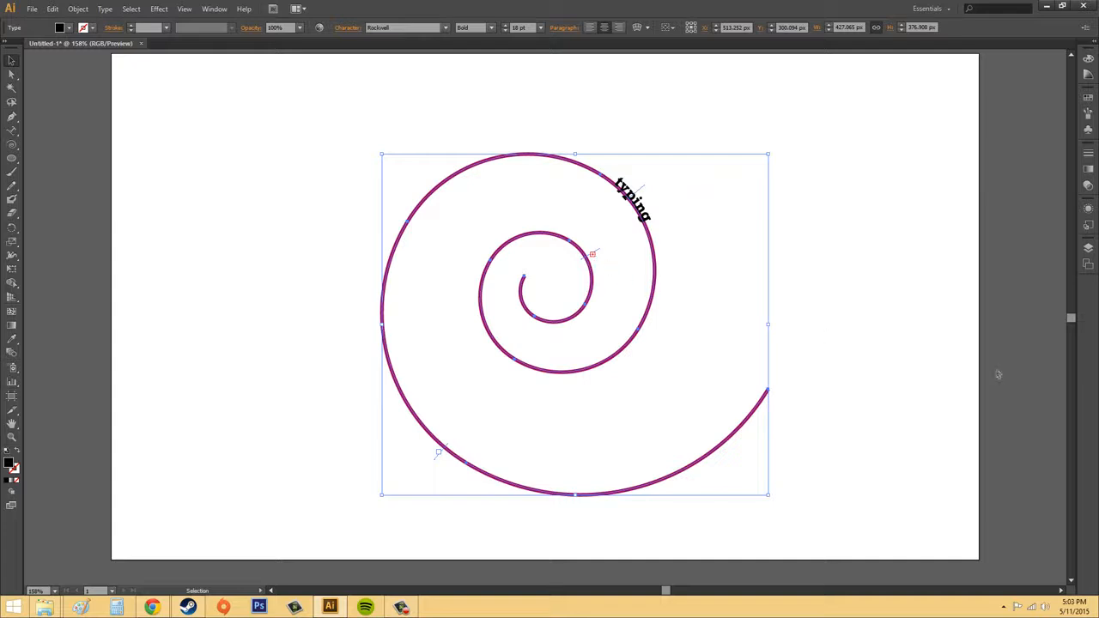
pyautogui.hotkey('ctrl', 'z')
pyautogui.hotkey('ctrl', 'z')
pyautogui.hotkey('ctrl', 'z')
pyautogui.hotkey('ctrl', 'z')
pyautogui.hotkey('ctrl', 'z')
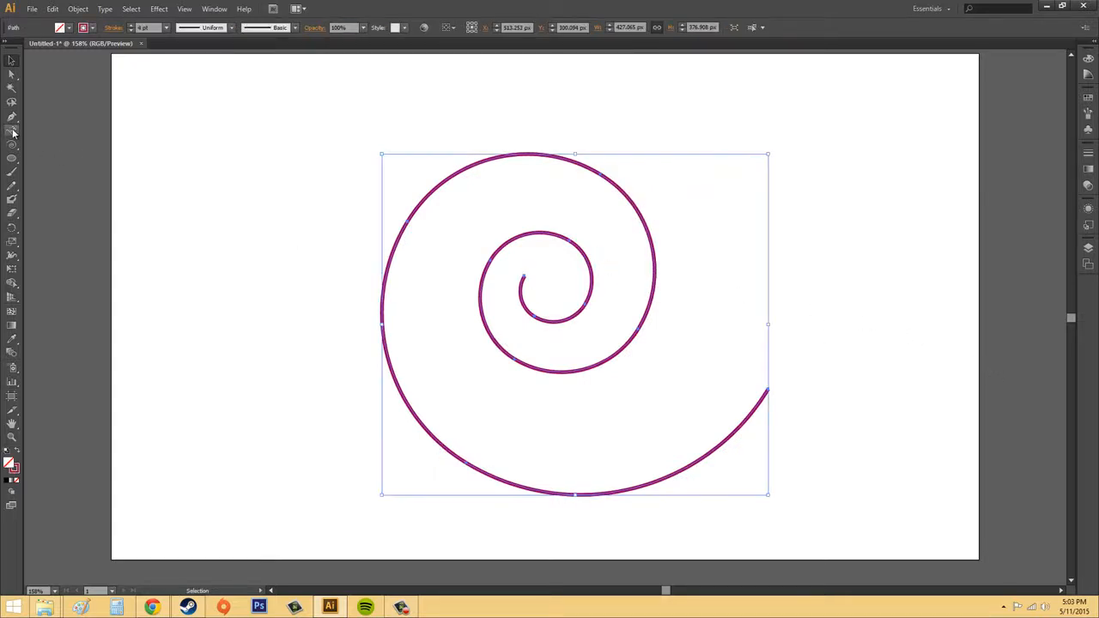
# - Add the path text "typing on a path" to the duplicate spiral and select the text object
pyautogui.moveTo(11, 131); pyautogui.dragTo(62, 157)
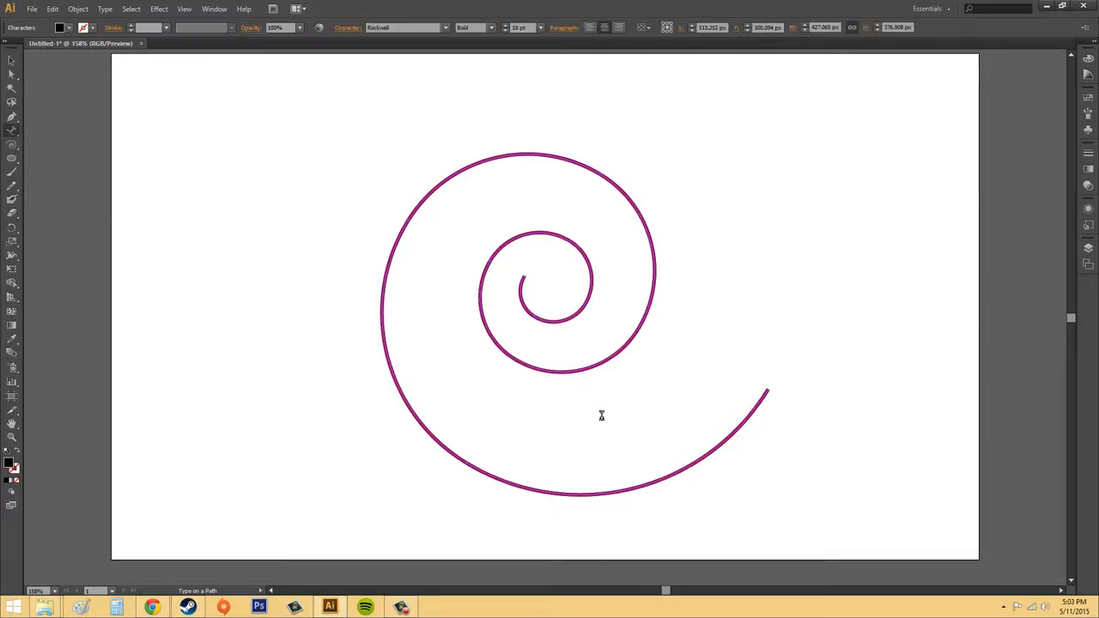
pyautogui.write('yping on a path')
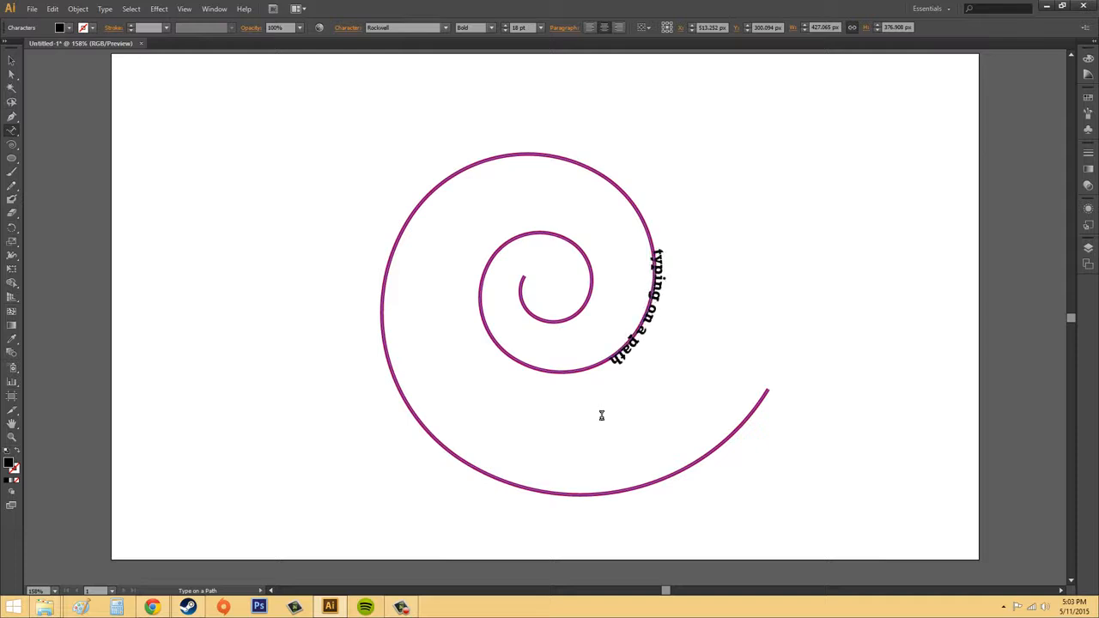
pyautogui.click(11, 60)
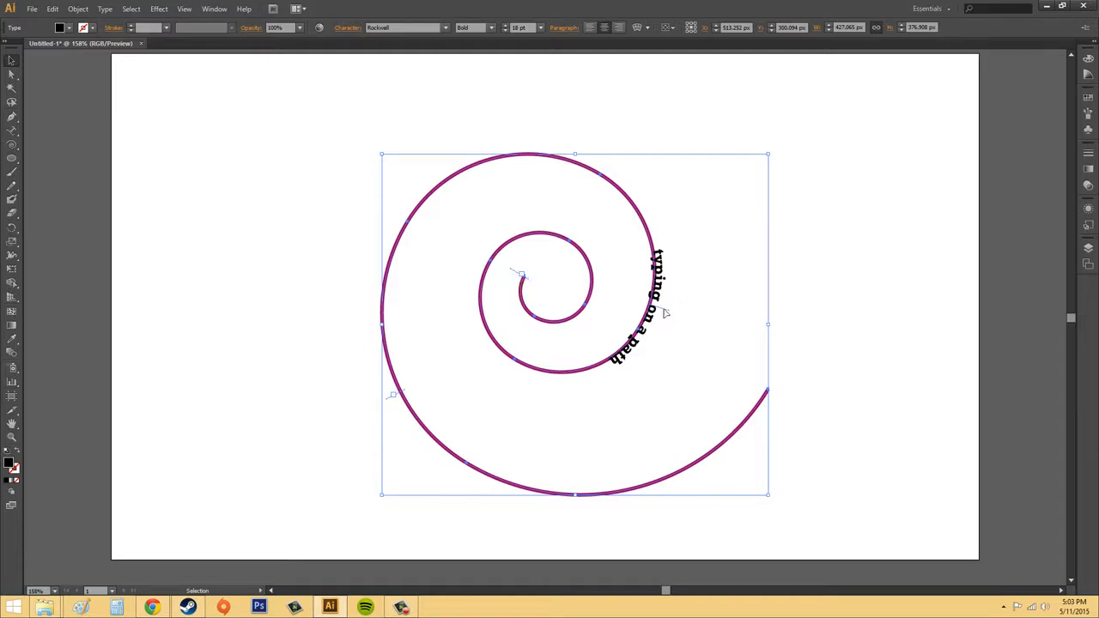
# - Try sliding and flipping the text along the spiral with its centre bracket, between the outside and inside of the curve
pyautogui.moveTo(665, 313); pyautogui.dragTo(306, 323)
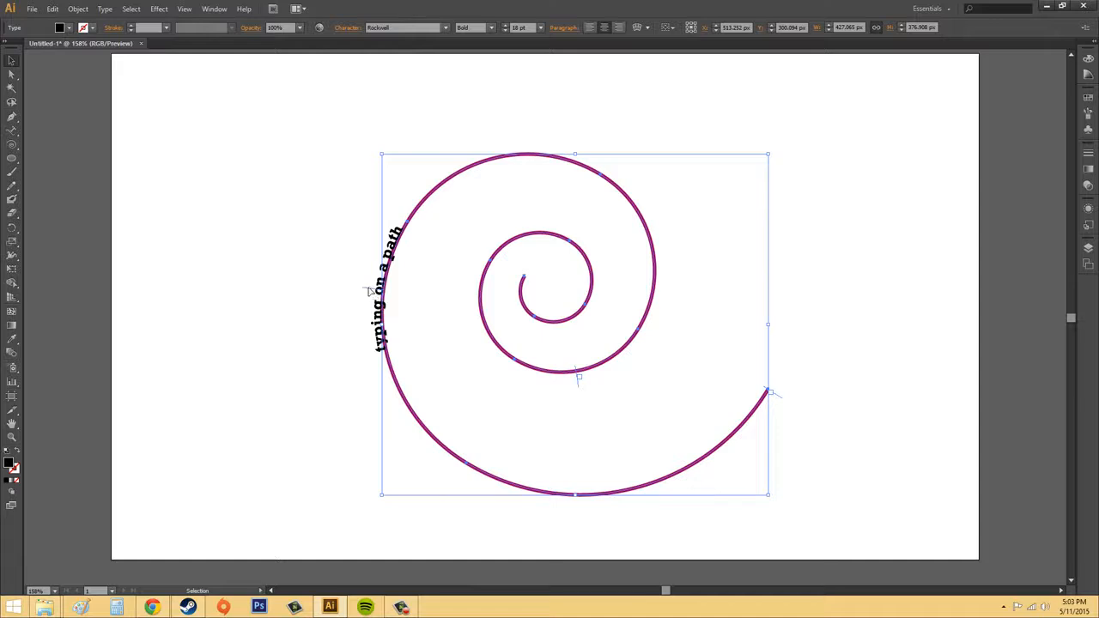
pyautogui.moveTo(370, 292); pyautogui.dragTo(598, 354)
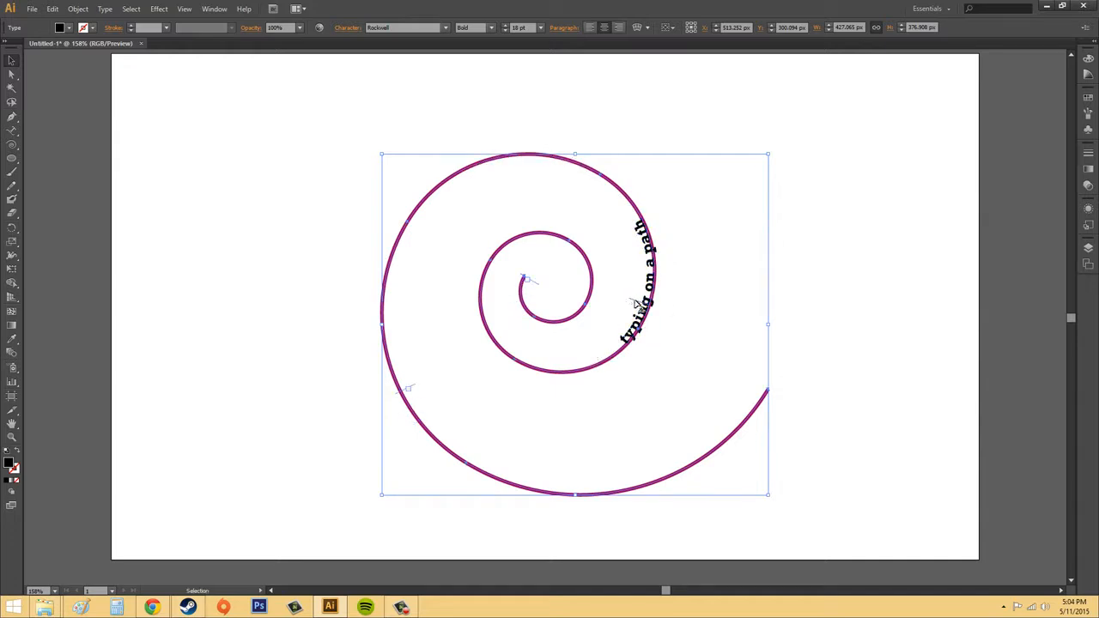
pyautogui.moveTo(635, 300); pyautogui.dragTo(555, 346)
# - Adjust the text's start and end brackets so its range runs from the spiral's inner end to its outer end
pyautogui.moveTo(534, 285); pyautogui.dragTo(399, 249)
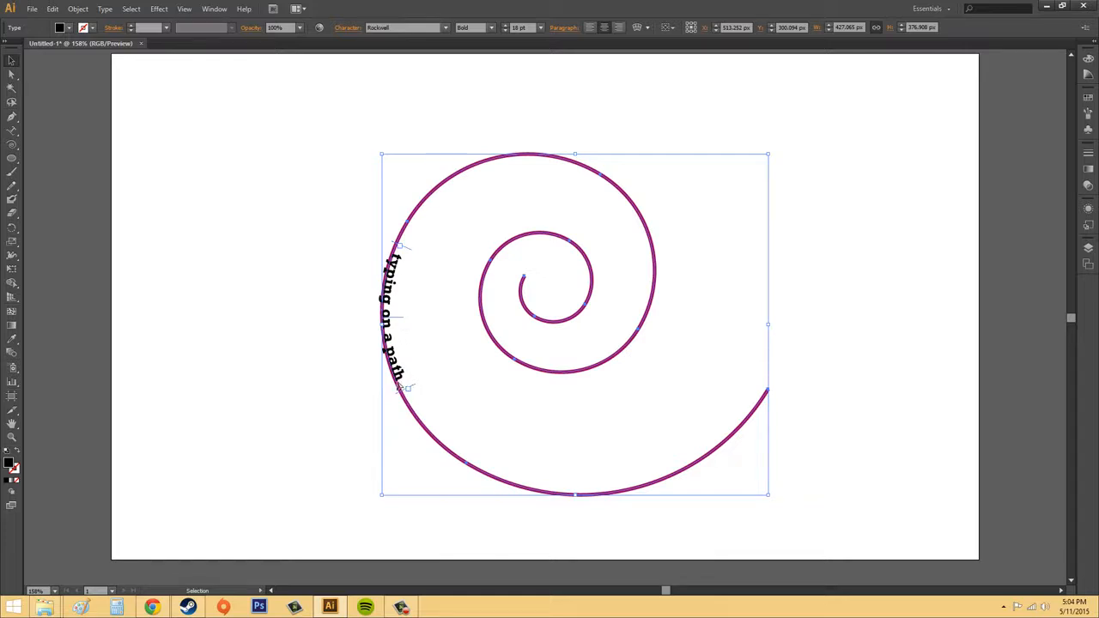
pyautogui.moveTo(407, 390); pyautogui.dragTo(765, 393)
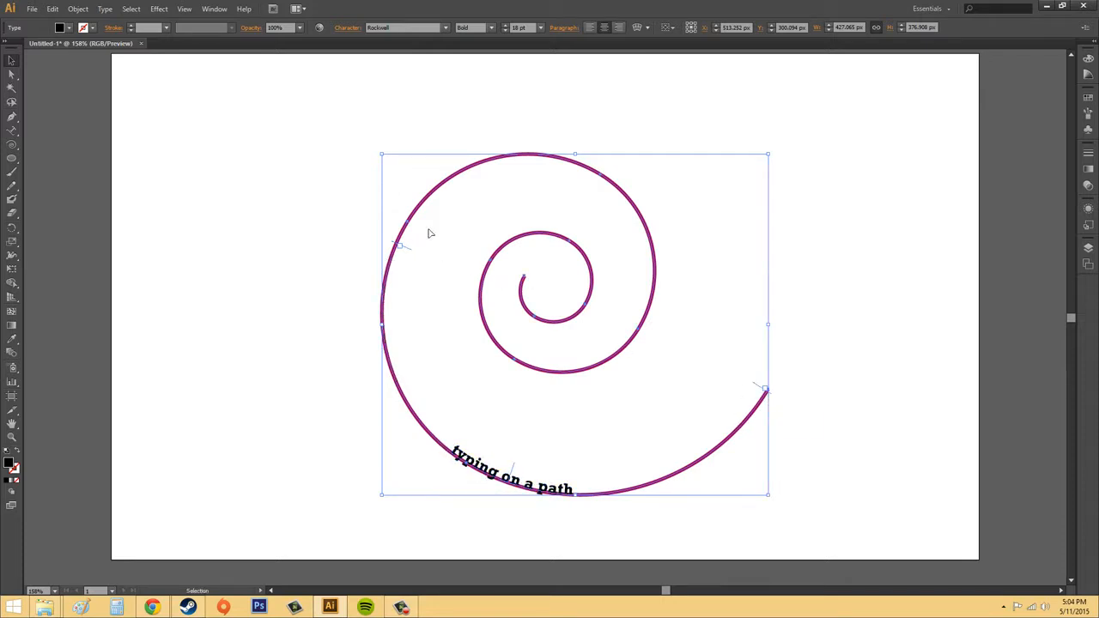
pyautogui.moveTo(400, 245); pyautogui.dragTo(524, 280)
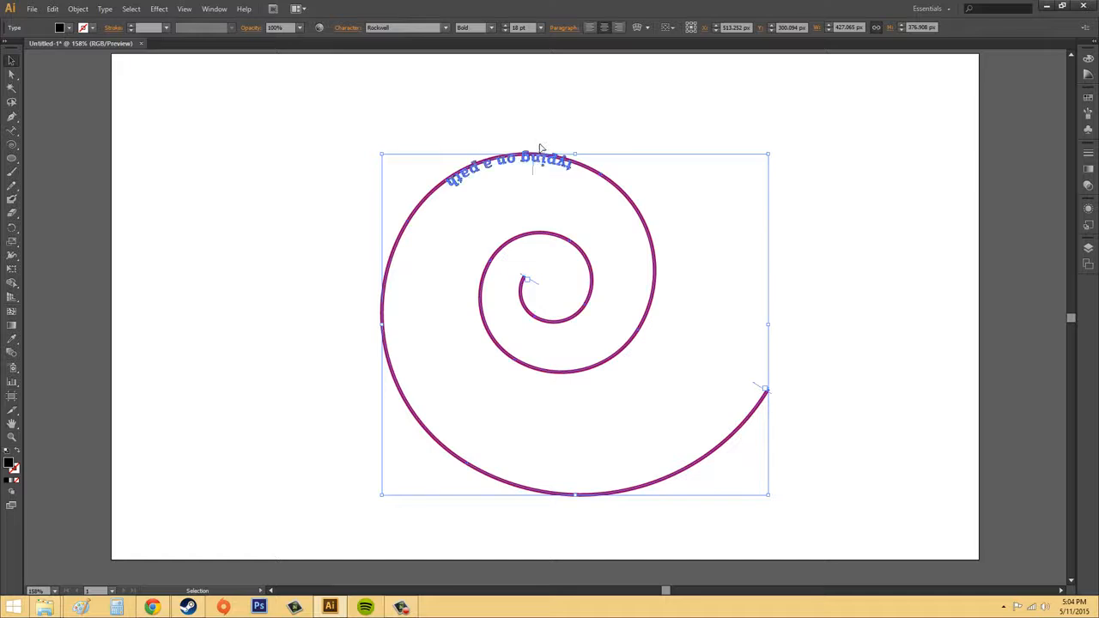
# - Flip the path text to the outside of the spiral, place it over the top of the outer curve, and select it
pyautogui.moveTo(541, 148); pyautogui.dragTo(399, 201)
pyautogui.moveTo(387, 267); pyautogui.dragTo(614, 160)
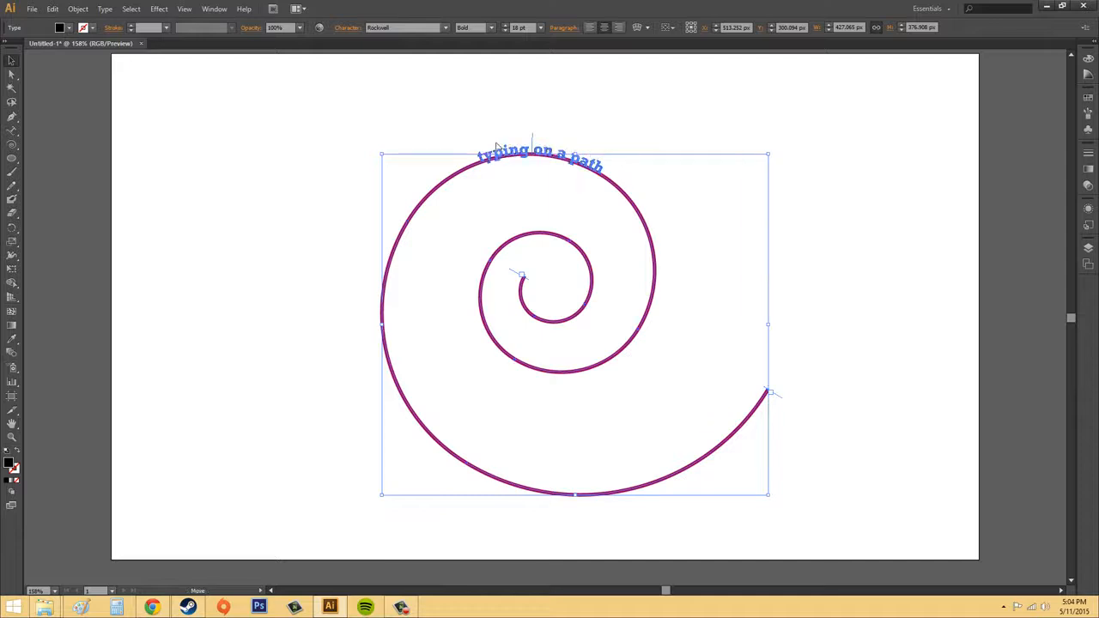
pyautogui.moveTo(496, 146); pyautogui.dragTo(496, 146)
pyautogui.click(531, 141)
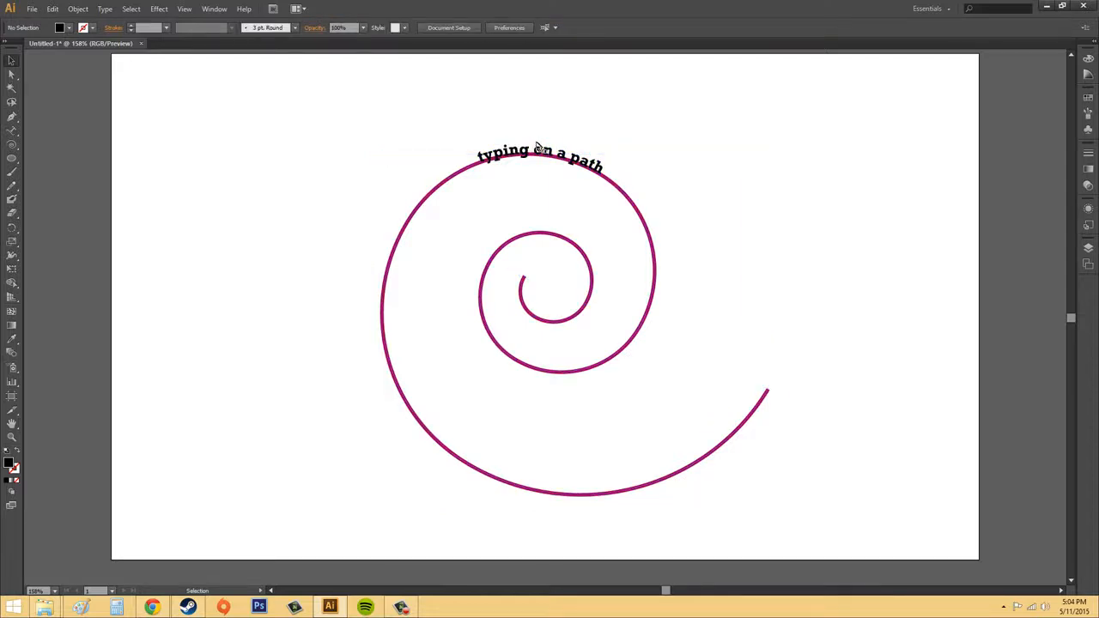
pyautogui.click(536, 148)
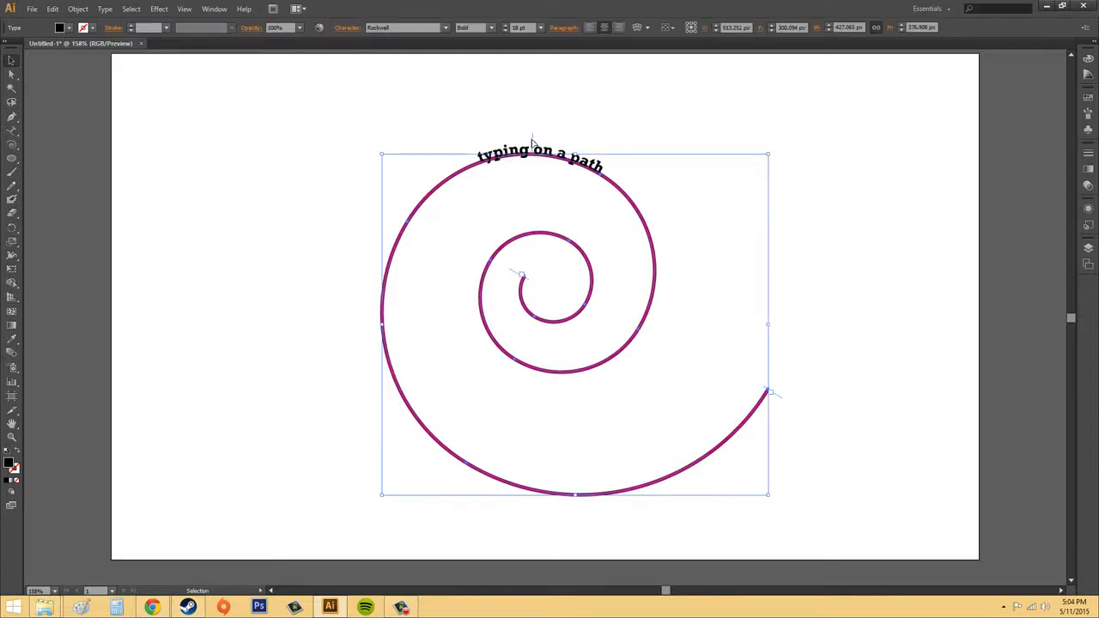
pyautogui.moveTo(531, 142); pyautogui.dragTo(461, 161)
pyautogui.click(824, 134)
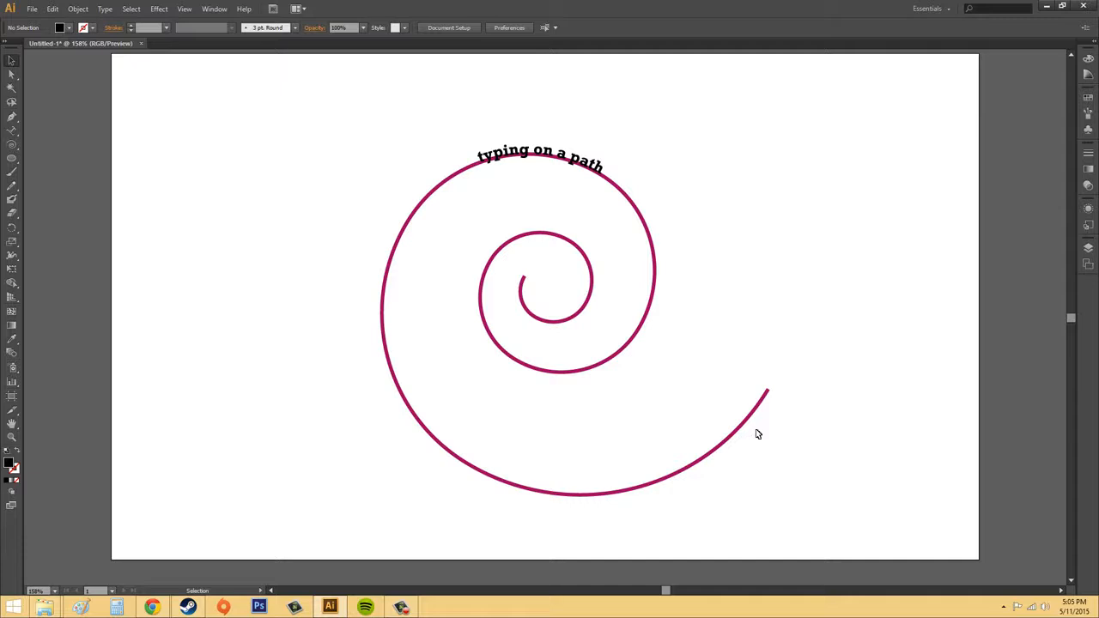
pyautogui.click(575, 175)
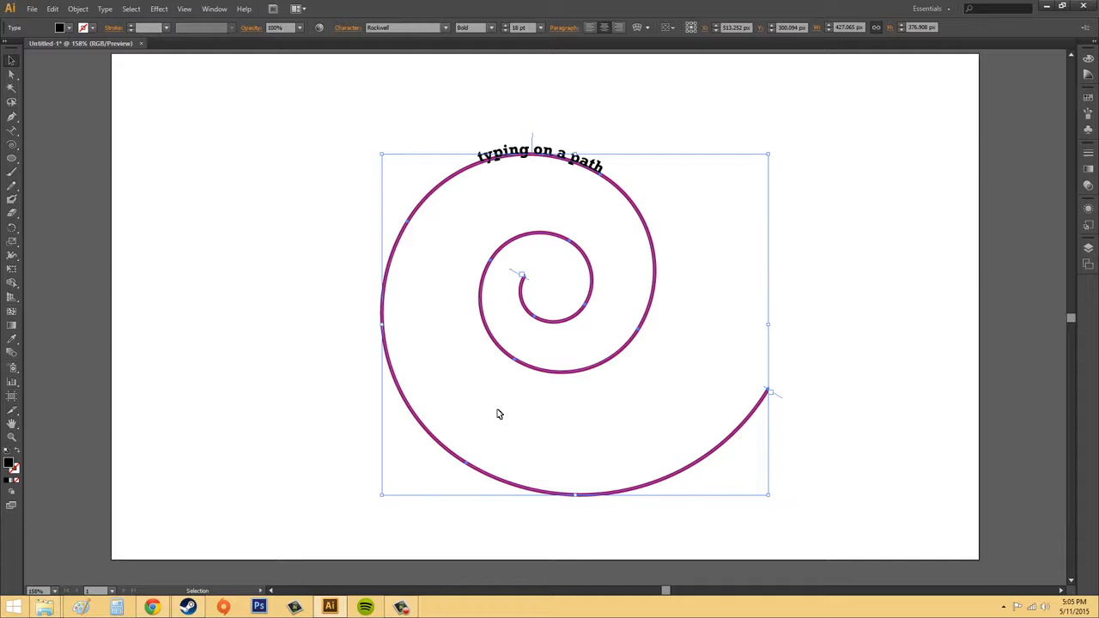
pyautogui.click(11, 59)
pyautogui.click(665, 101)
pyautogui.click(543, 154)
# - Apply the Stair Step path effect to the text, and replace it with the 3D Ribbon effect
pyautogui.click(105, 9)
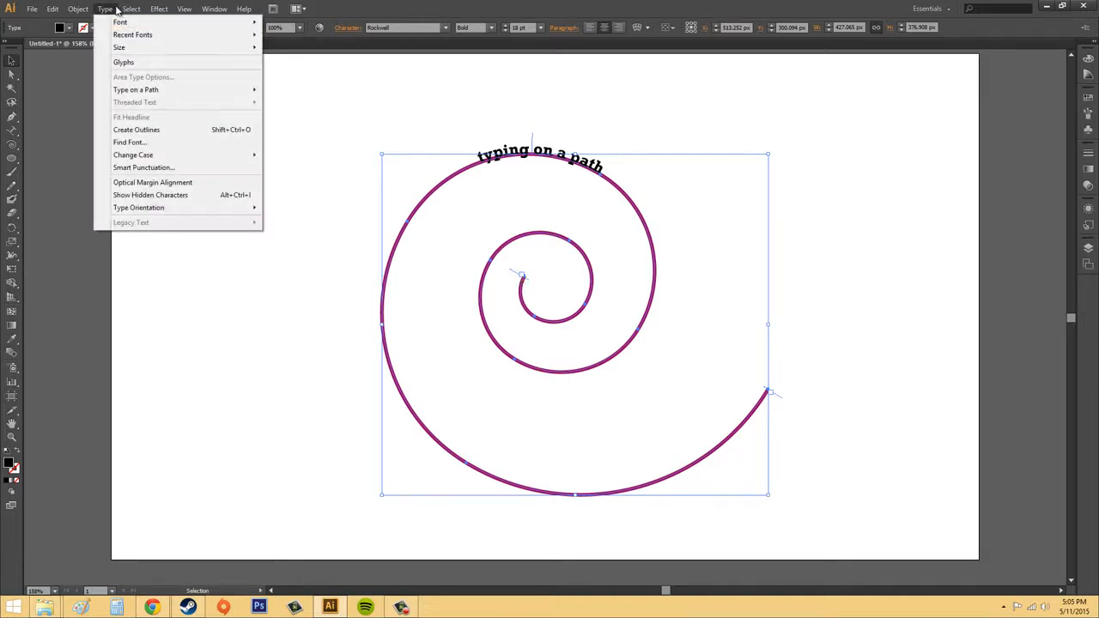
pyautogui.moveTo(129, 91)
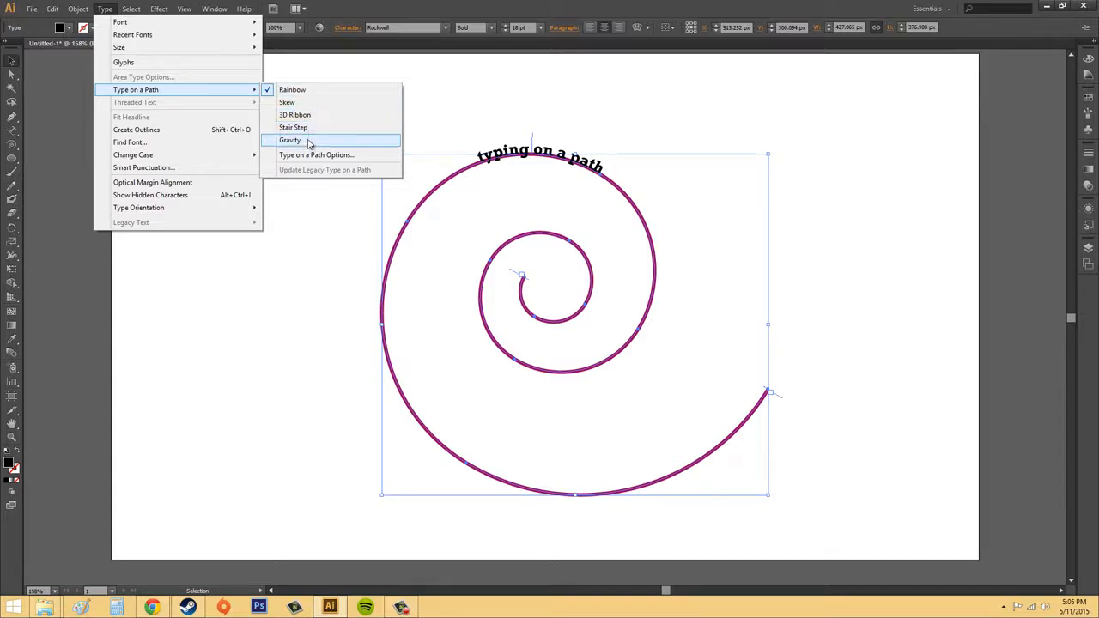
pyautogui.click(311, 131)
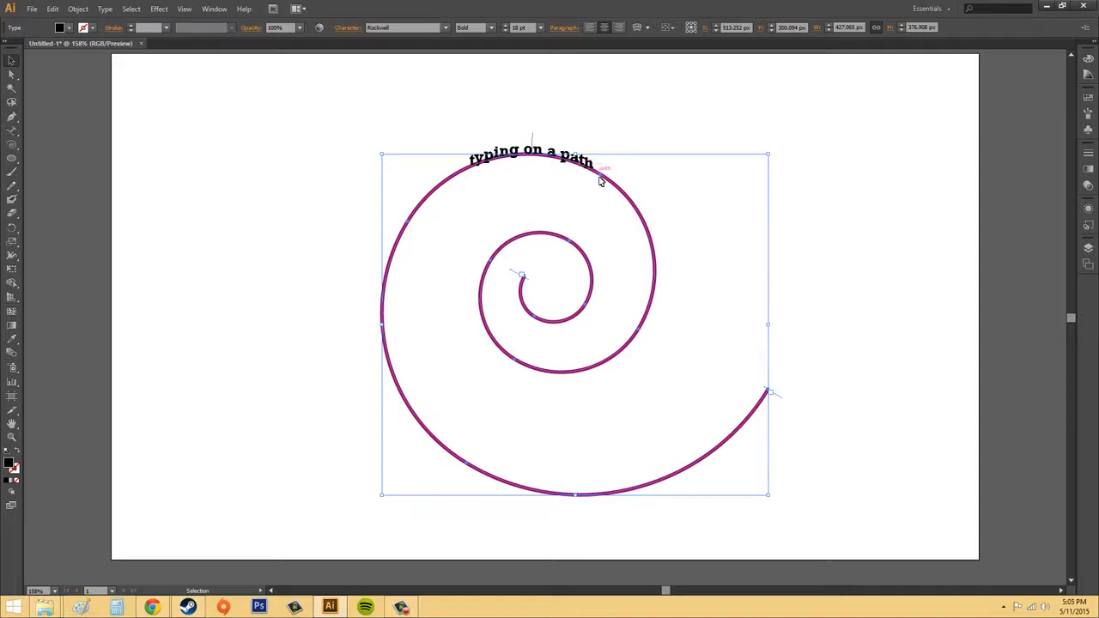
pyautogui.click(105, 8)
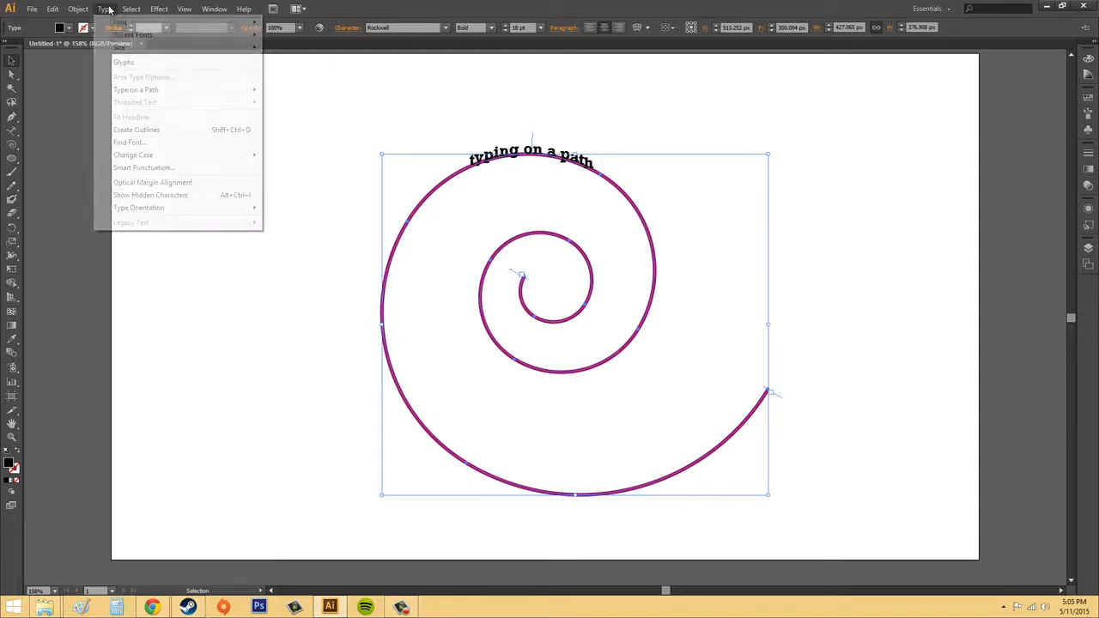
pyautogui.click(296, 115)
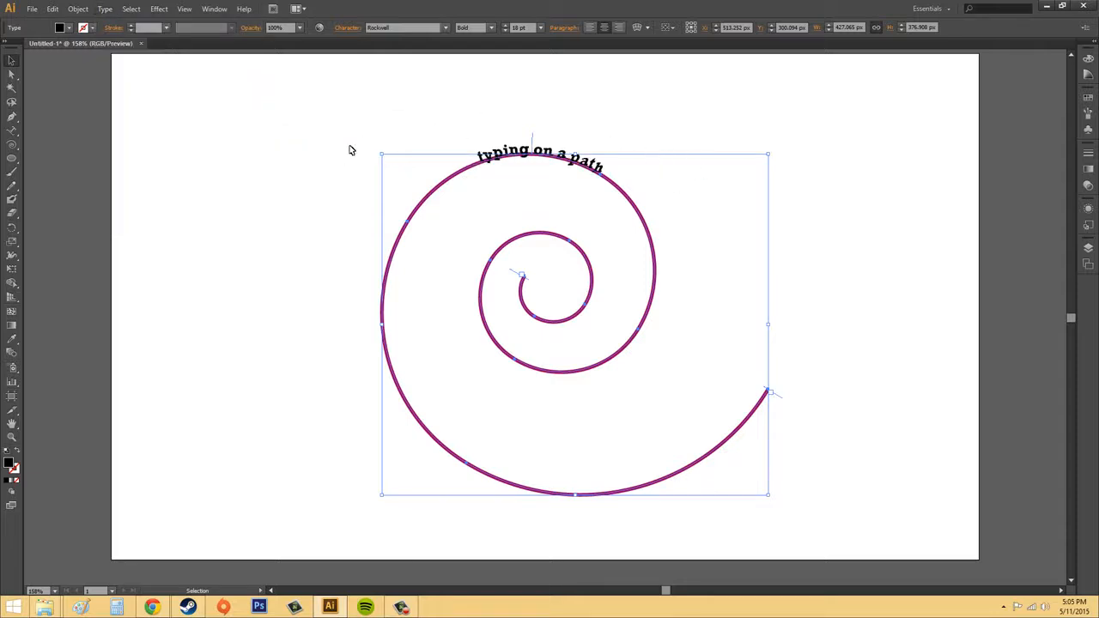
# - Open the Type on a Path options, move the dialog clear of the spiral, and turn on the preview
pyautogui.click(78, 9)
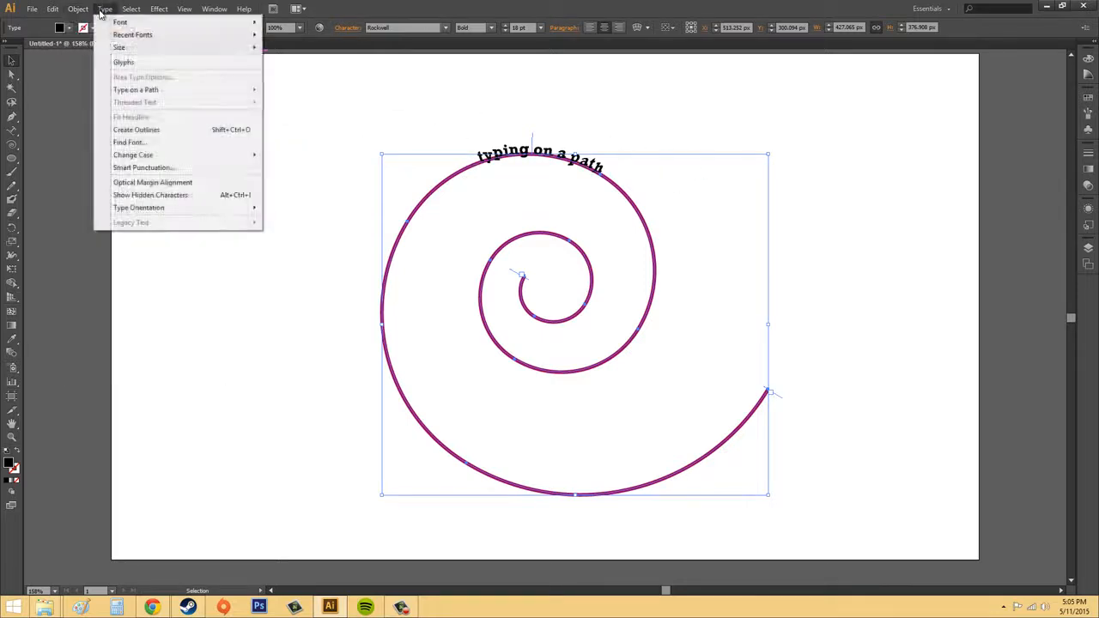
pyautogui.moveTo(105, 9)
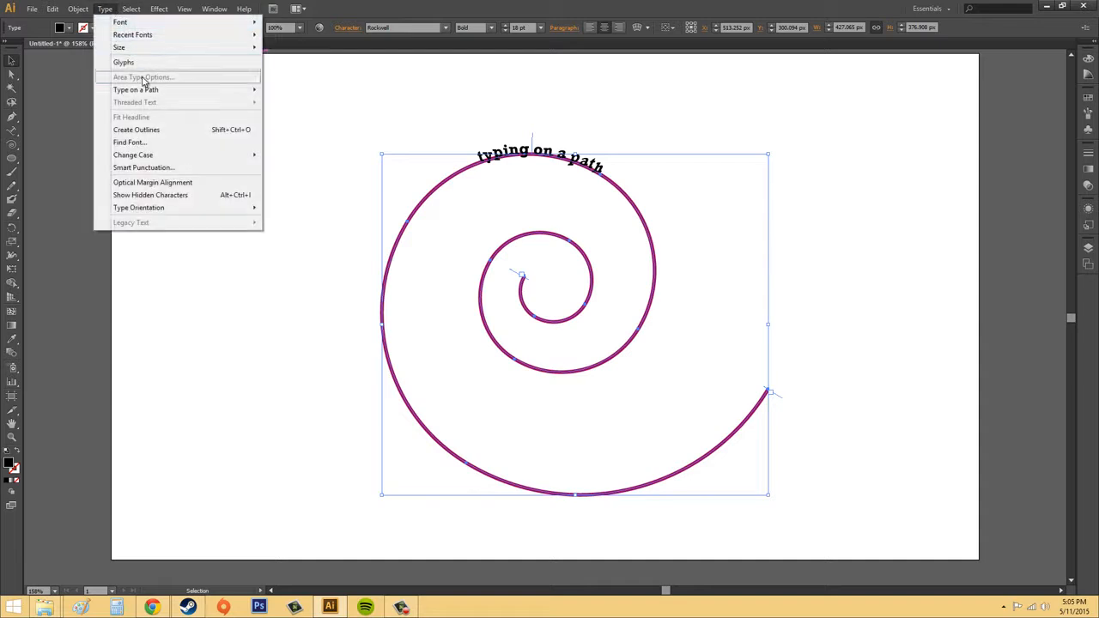
pyautogui.moveTo(146, 89)
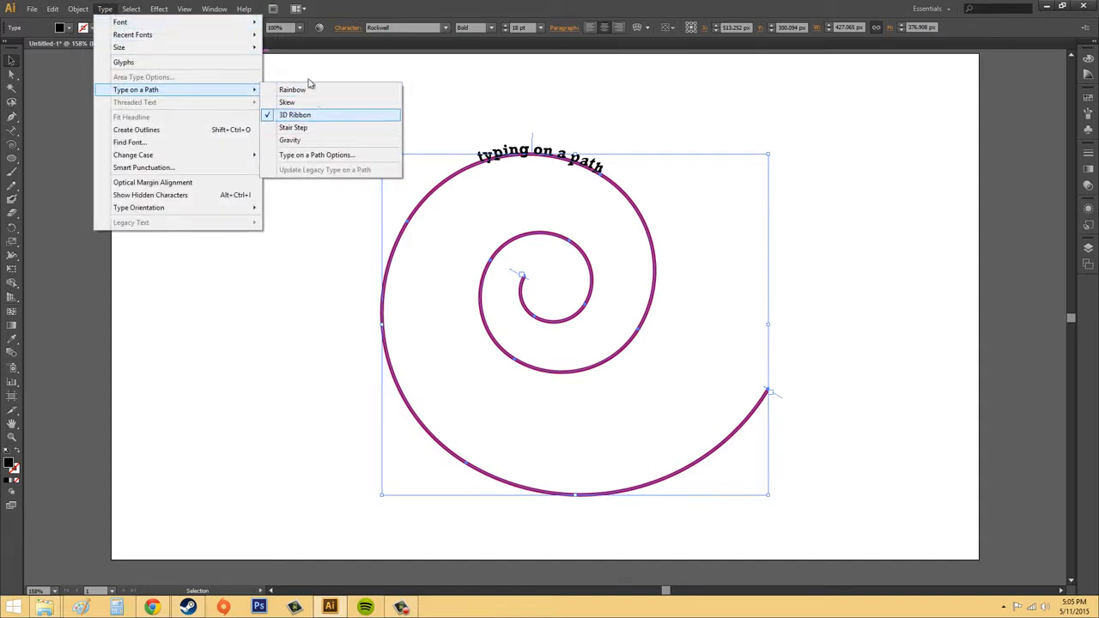
pyautogui.click(304, 160)
pyautogui.moveTo(581, 252); pyautogui.dragTo(275, 189)
pyautogui.click(242, 216)
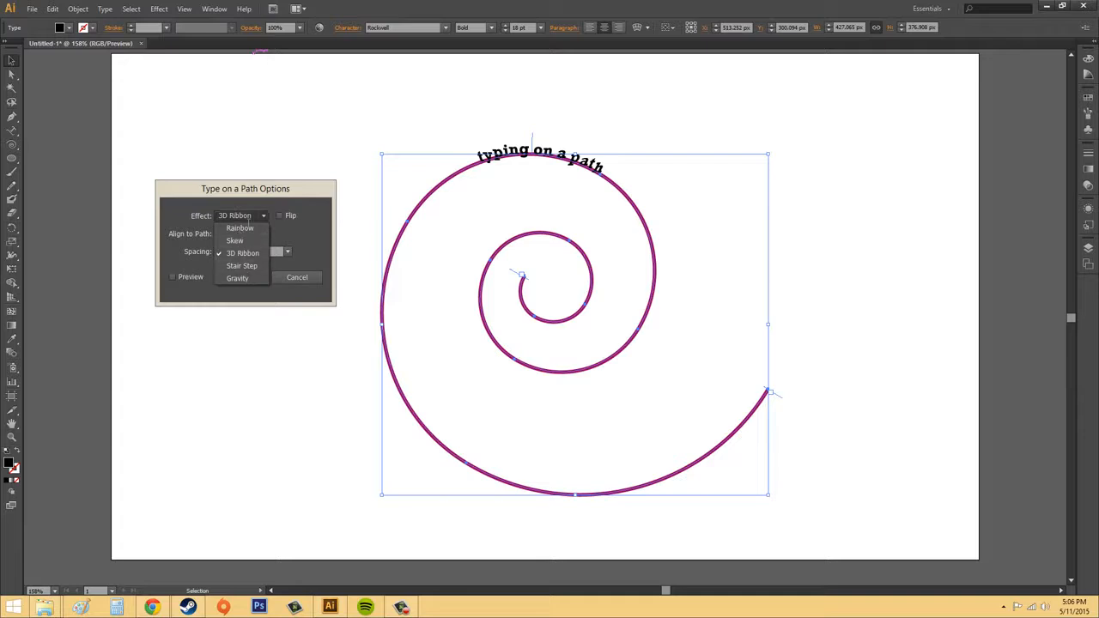
pyautogui.click(241, 217)
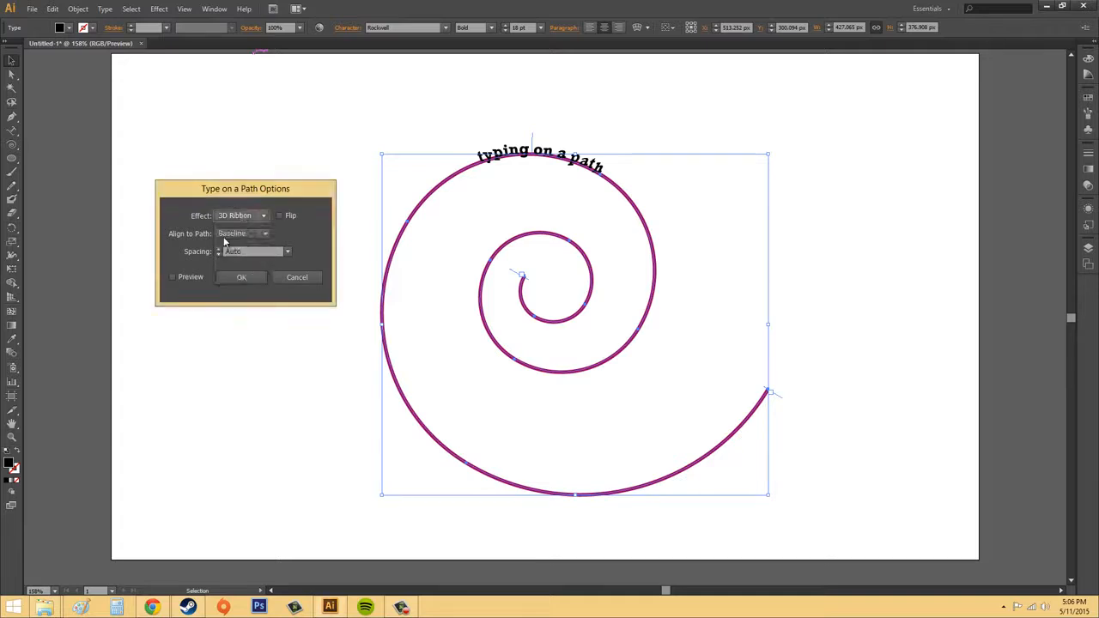
pyautogui.click(173, 276)
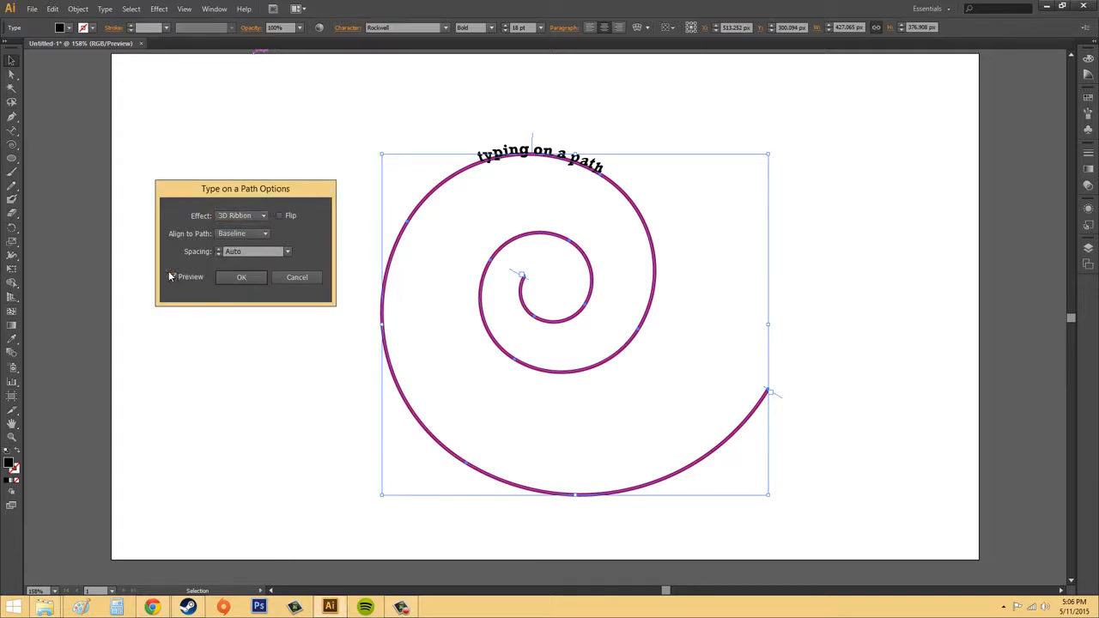
# - Preview the Rainbow, Skew, 3D Ribbon and Gravity effects on the path text, and set the effect to Rainbow
pyautogui.click(223, 217)
pyautogui.click(225, 229)
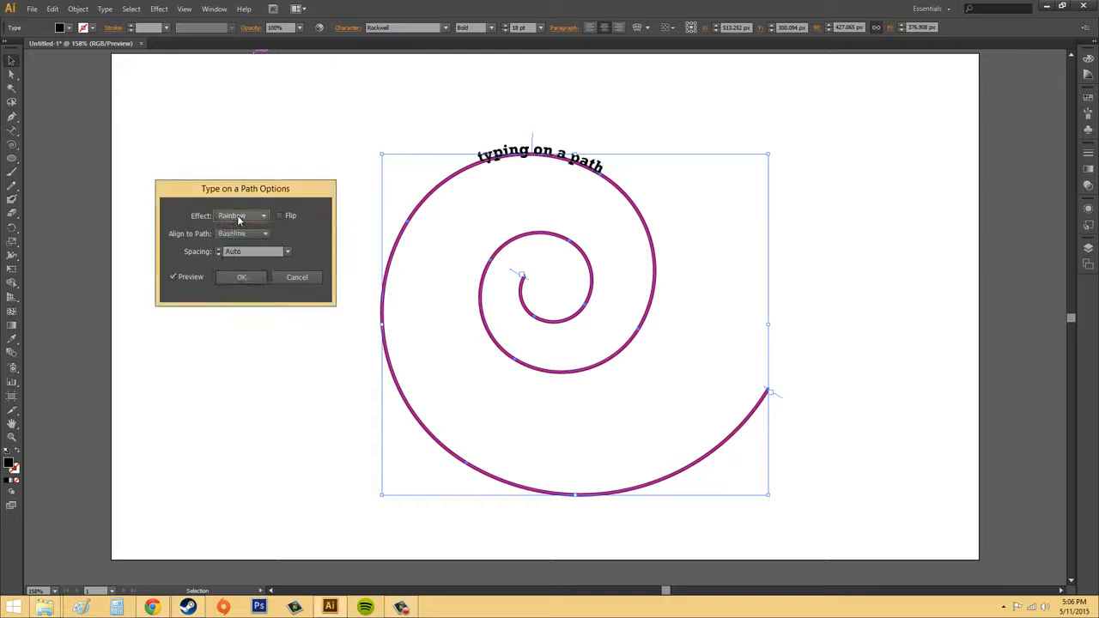
pyautogui.click(231, 219)
pyautogui.click(238, 240)
pyautogui.click(246, 215)
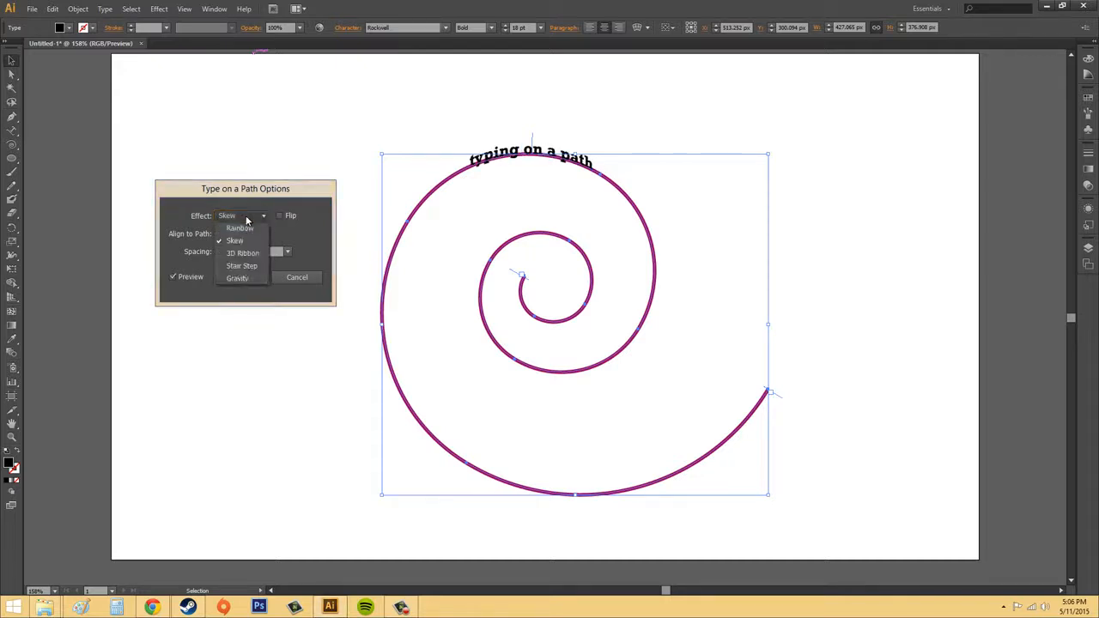
pyautogui.click(240, 241)
pyautogui.click(247, 215)
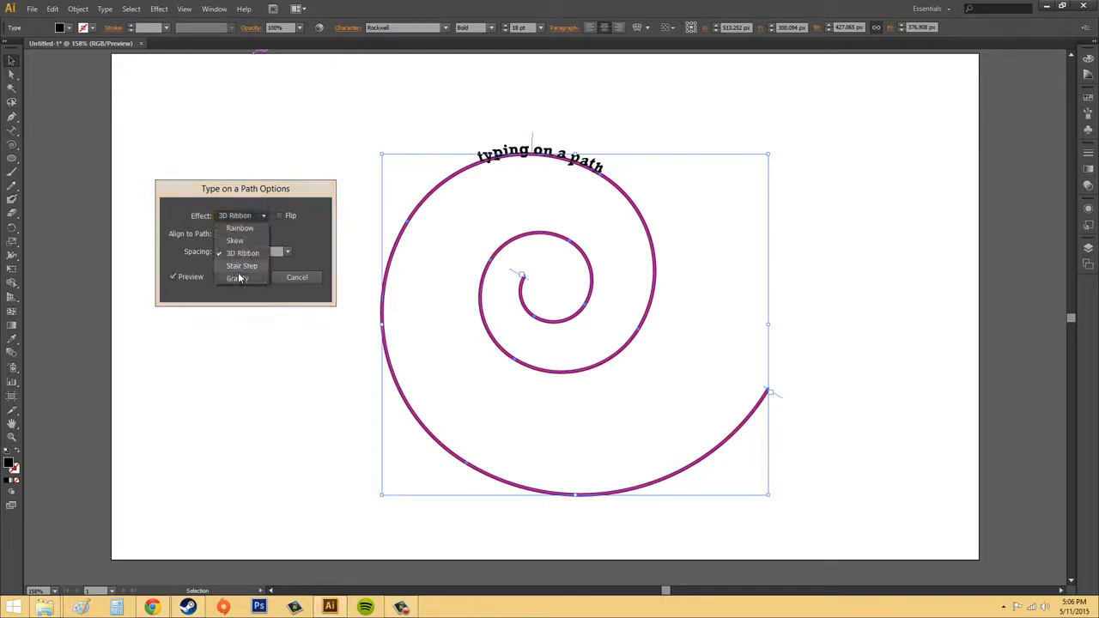
pyautogui.click(240, 277)
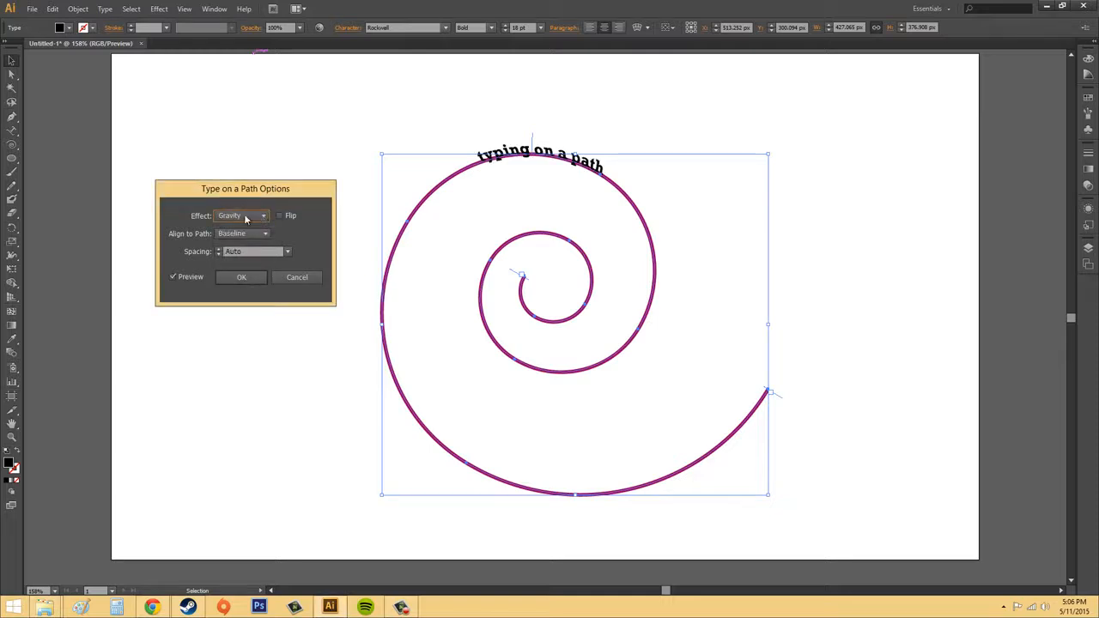
pyautogui.click(249, 215)
pyautogui.click(240, 230)
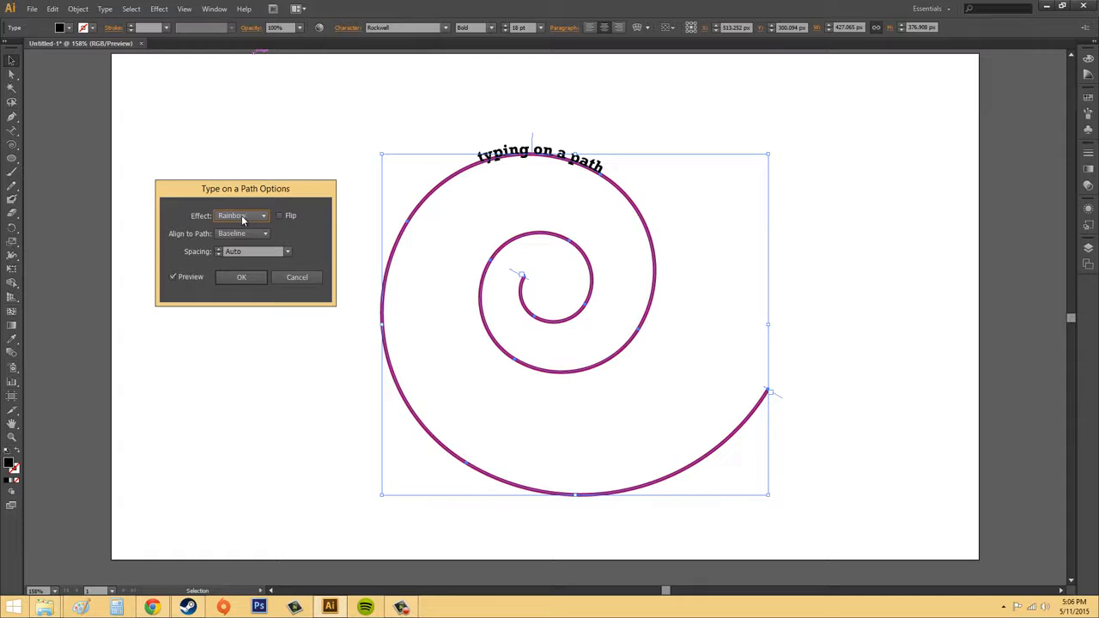
pyautogui.click(244, 220)
pyautogui.click(248, 228)
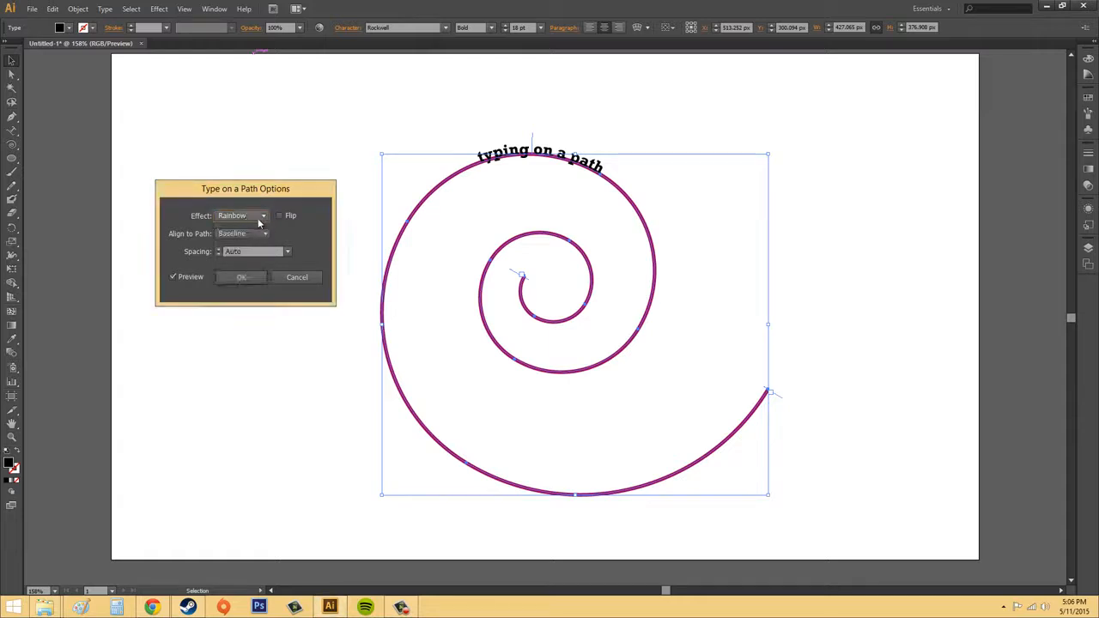
# - Toggle Flip repeatedly to compare both orientations of the path text, and leave it turned on
pyautogui.click(280, 216)
pyautogui.click(280, 216)
pyautogui.click(280, 216)
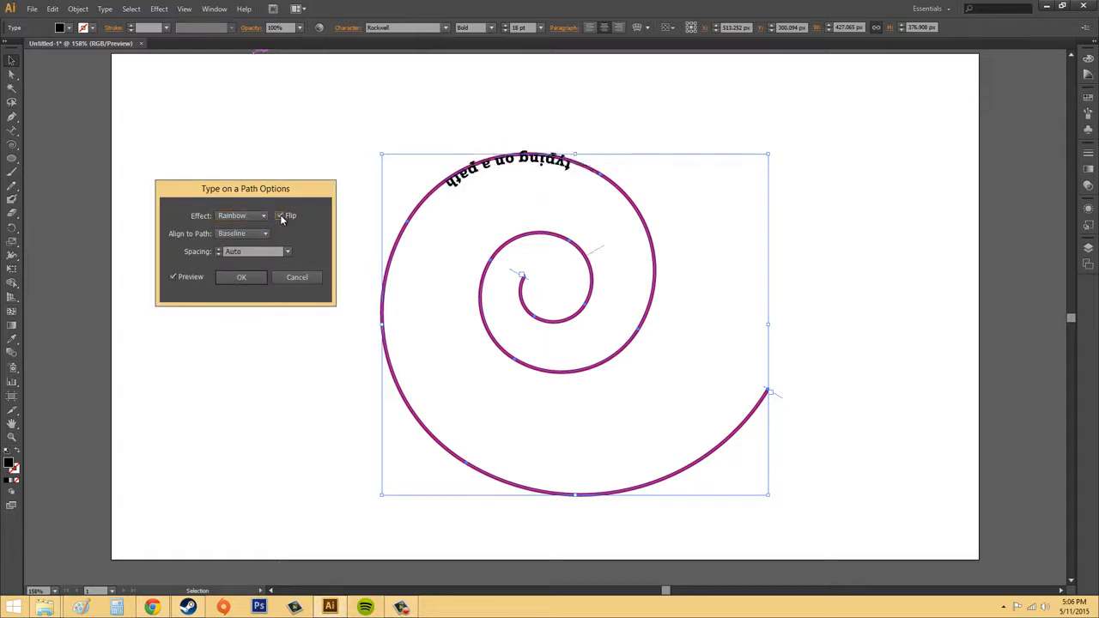
pyautogui.click(280, 215)
pyautogui.click(280, 215)
pyautogui.click(280, 216)
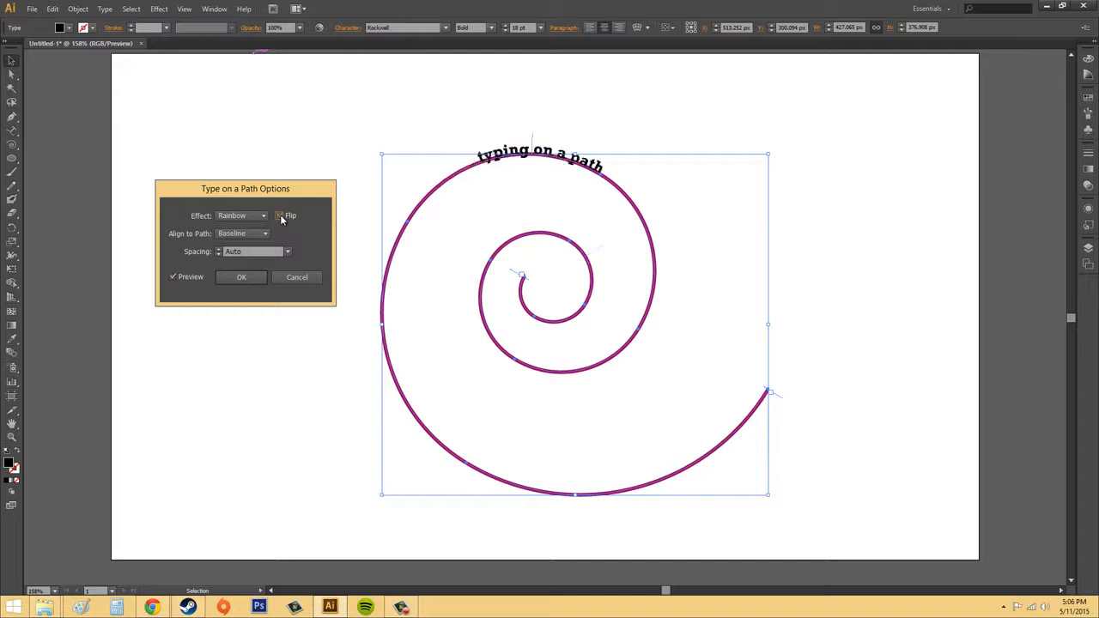
pyautogui.click(280, 215)
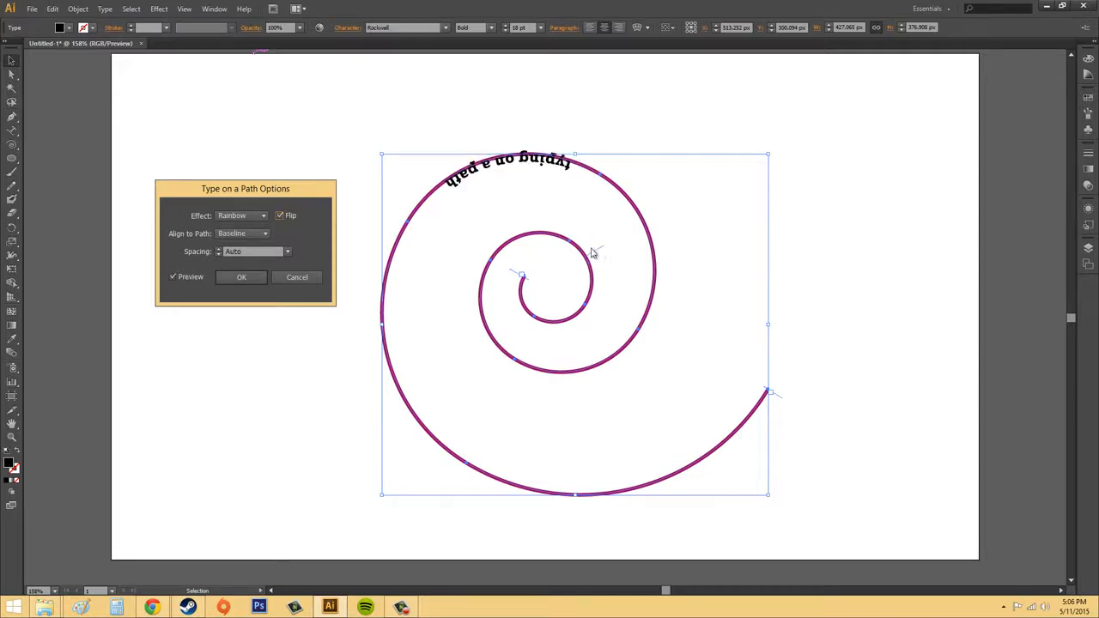
# - Turn off Flip and compare the Ascender, Descender, Center and Baseline path alignments on the spiral text, ending on Baseline
pyautogui.click(278, 218)
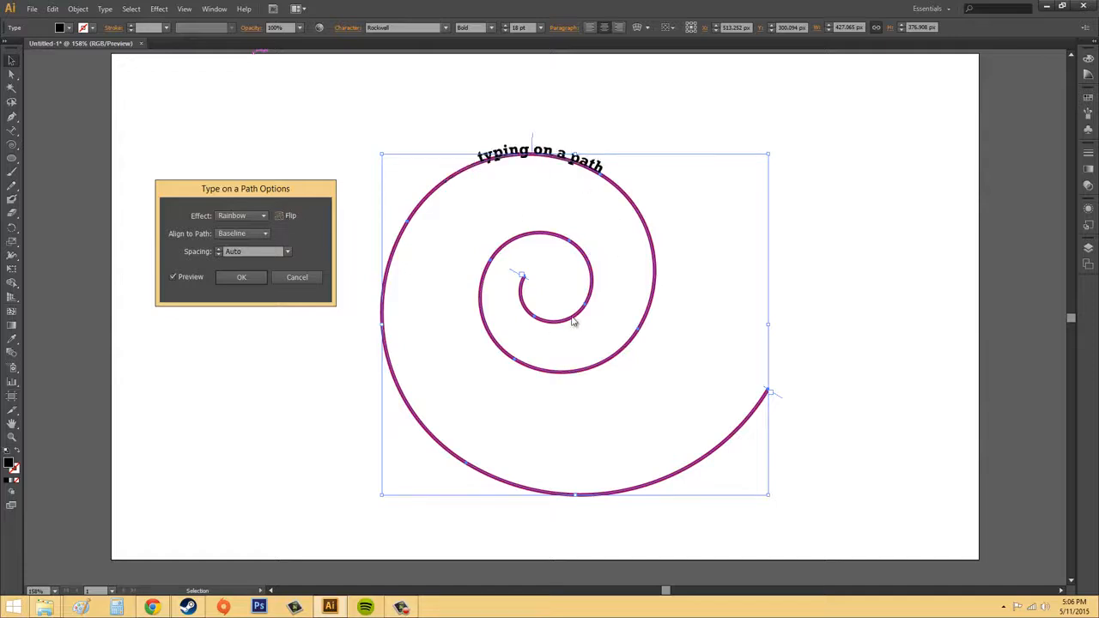
pyautogui.click(245, 235)
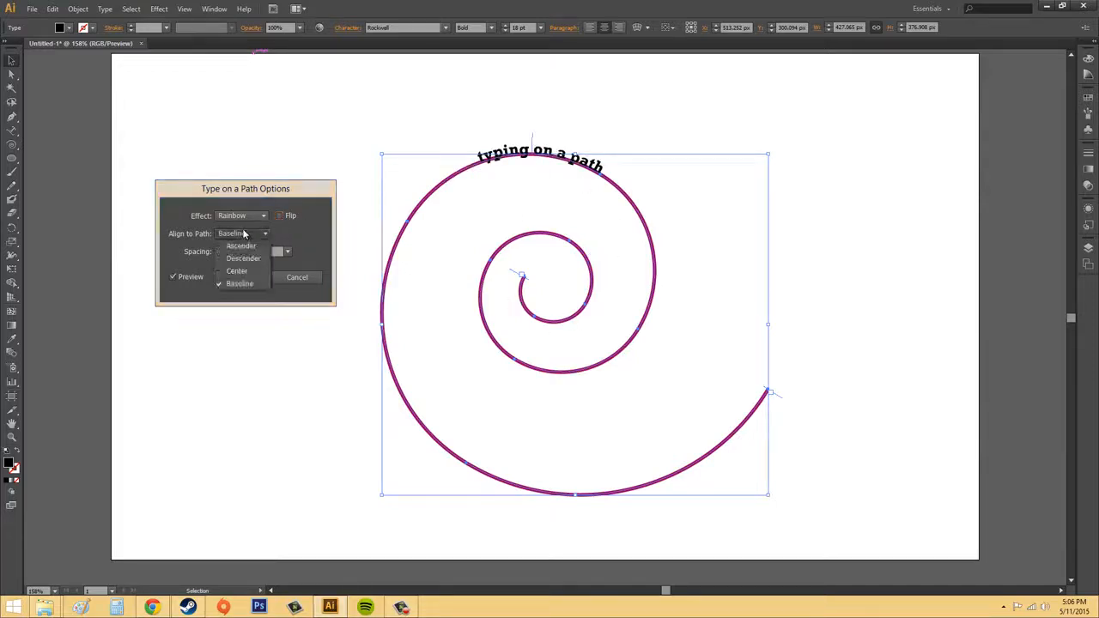
pyautogui.click(240, 234)
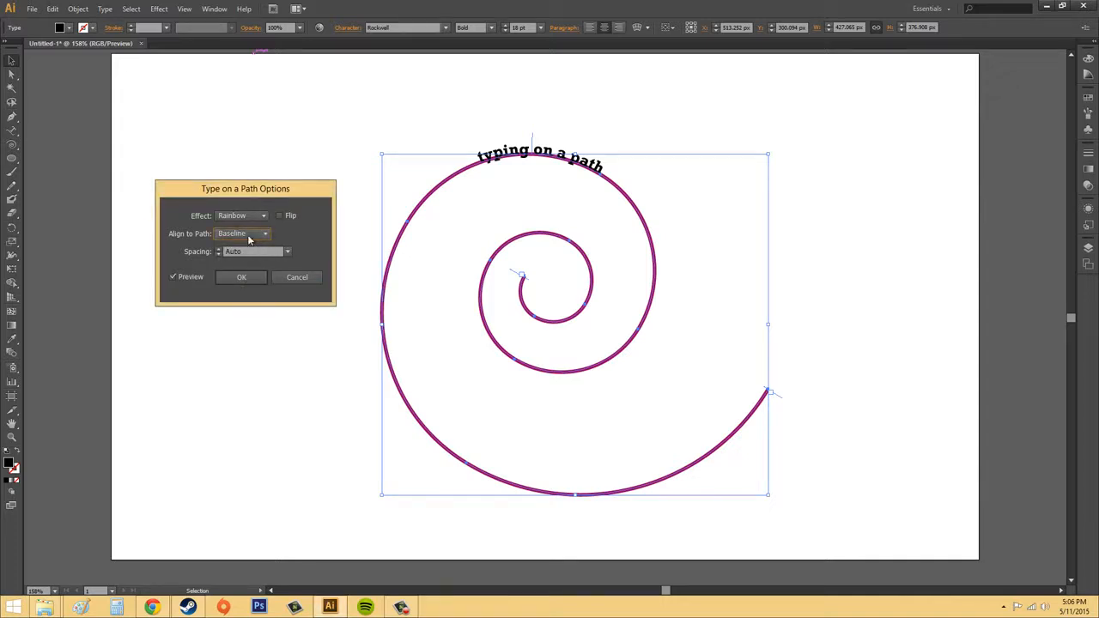
pyautogui.click(255, 235)
pyautogui.click(247, 249)
pyautogui.click(244, 234)
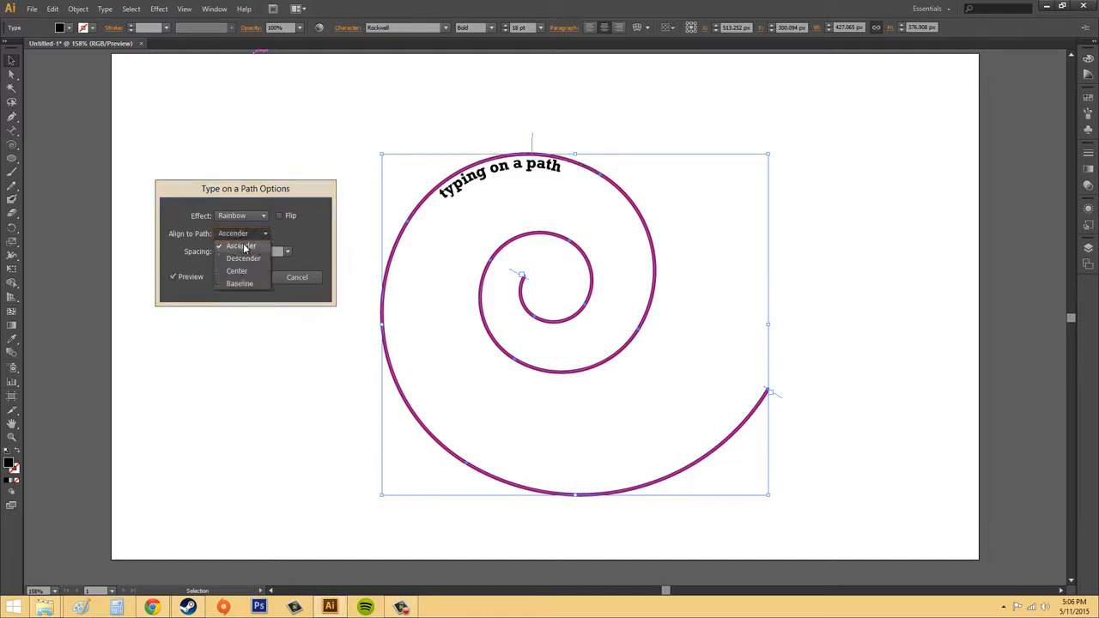
pyautogui.click(244, 258)
pyautogui.click(249, 234)
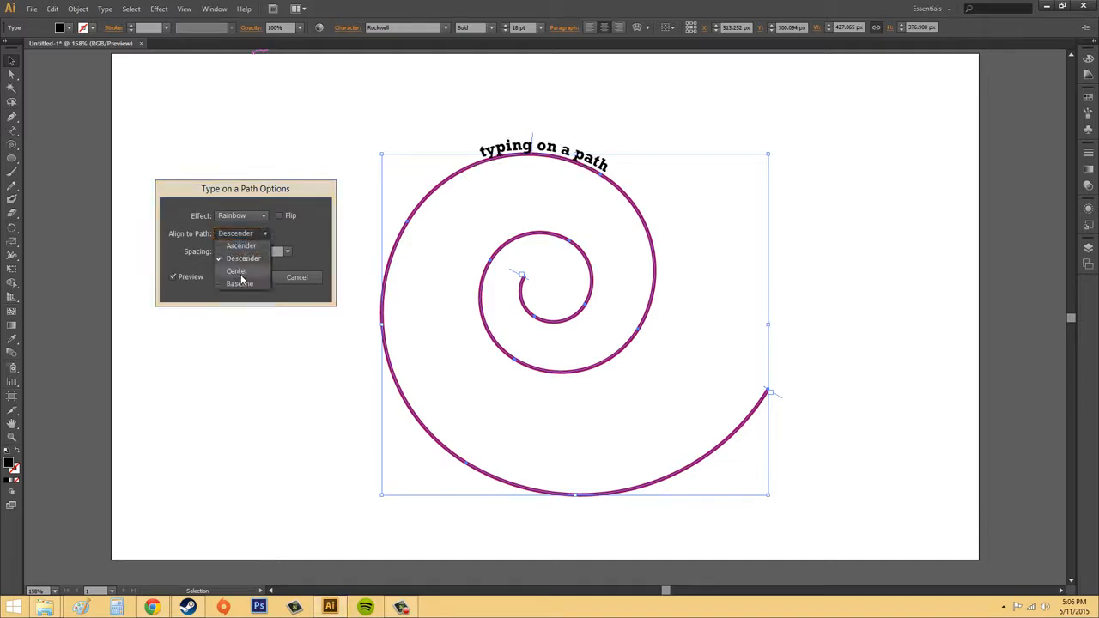
pyautogui.click(239, 272)
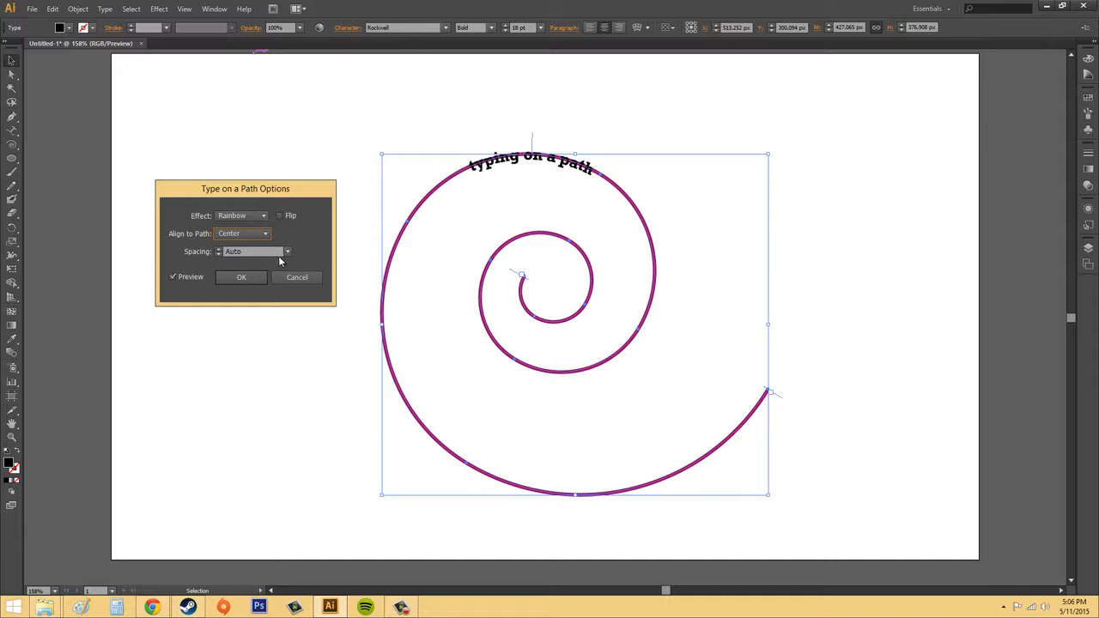
pyautogui.click(243, 233)
pyautogui.click(246, 284)
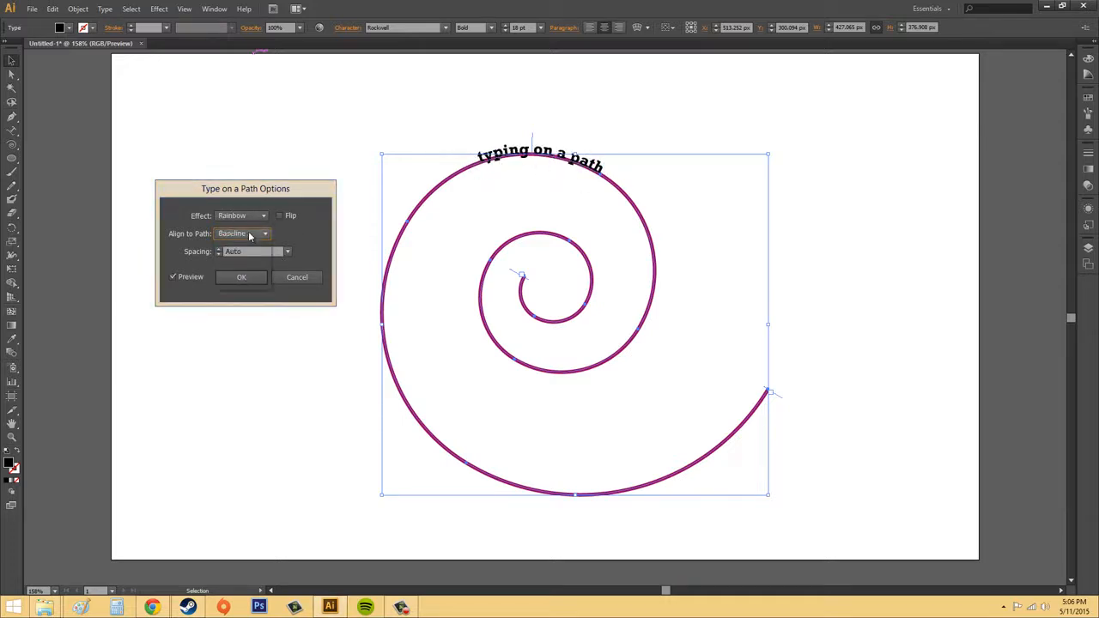
# - Preview the Ascender alignment once more, and set the text's path alignment to Descender
pyautogui.click(249, 233)
pyautogui.click(245, 247)
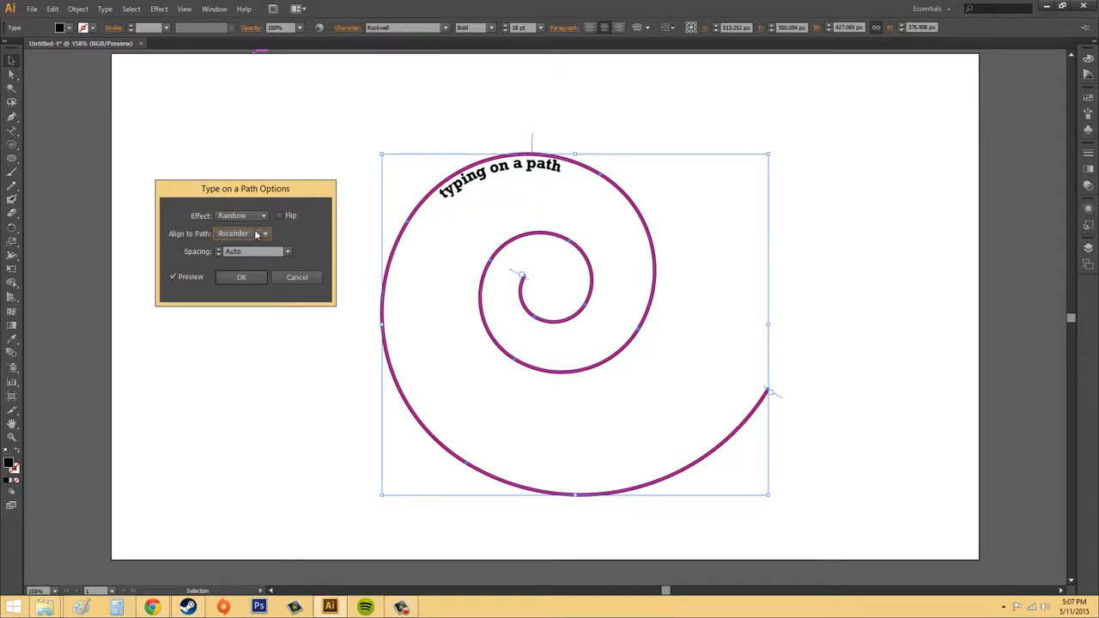
pyautogui.click(255, 234)
pyautogui.click(257, 251)
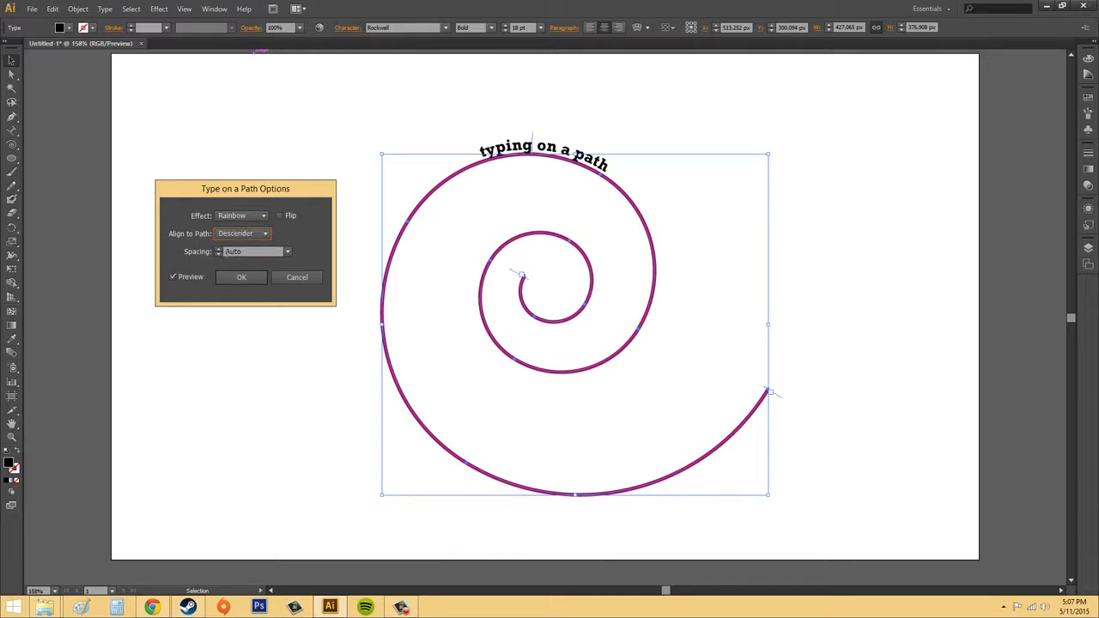
# - Try path text spacings of -800, 12, 36 and -36 pt, and discard the Type on a Path option changes
pyautogui.click(217, 253)
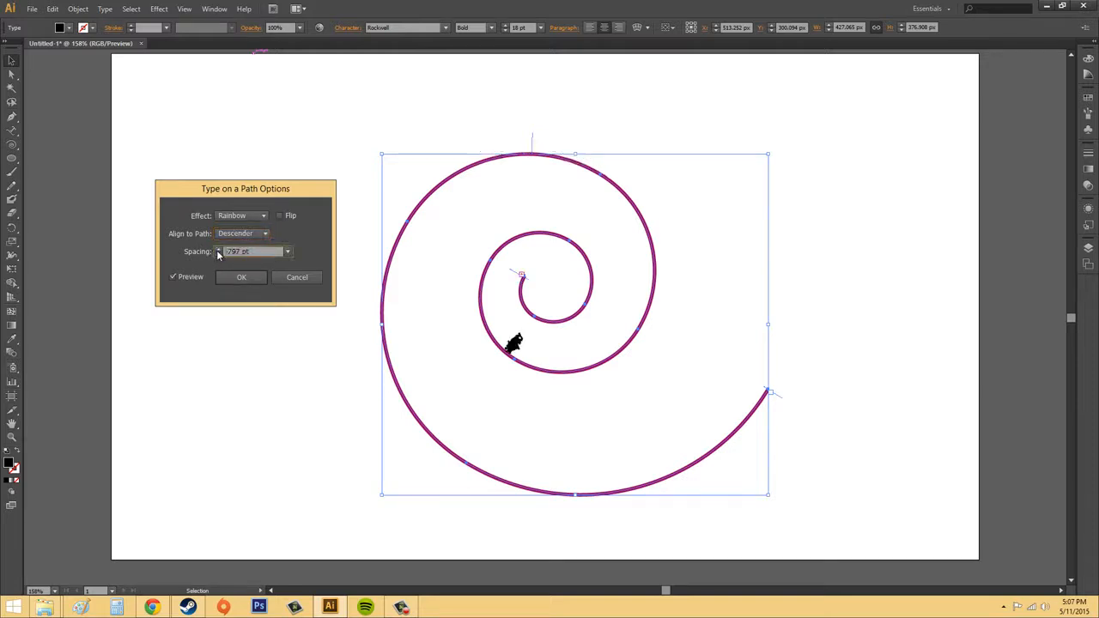
pyautogui.click(219, 253)
pyautogui.click(287, 252)
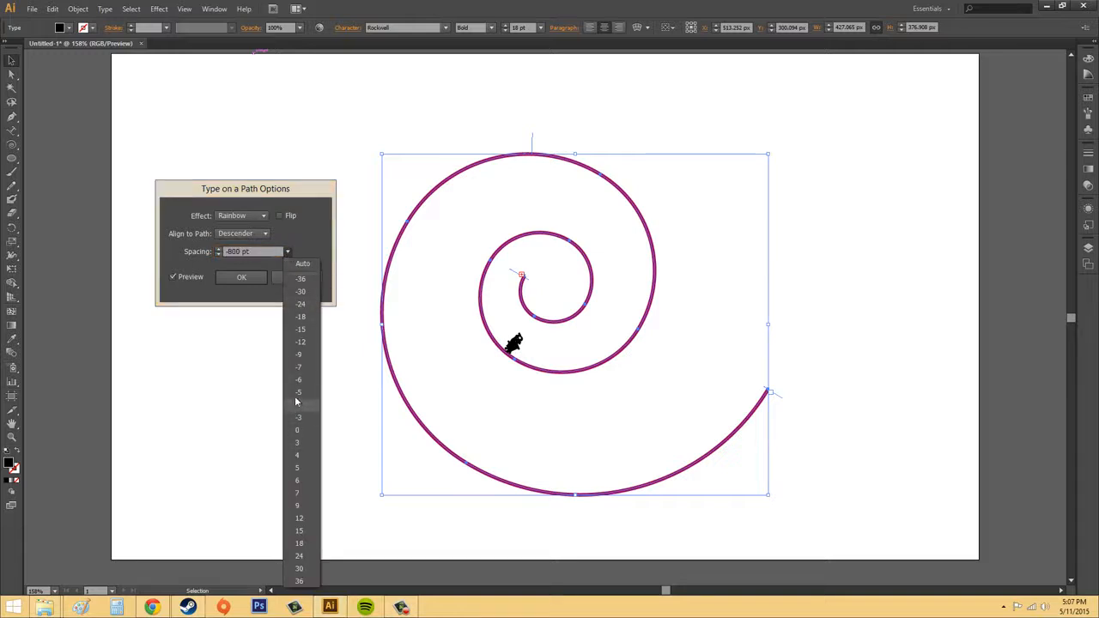
pyautogui.click(298, 519)
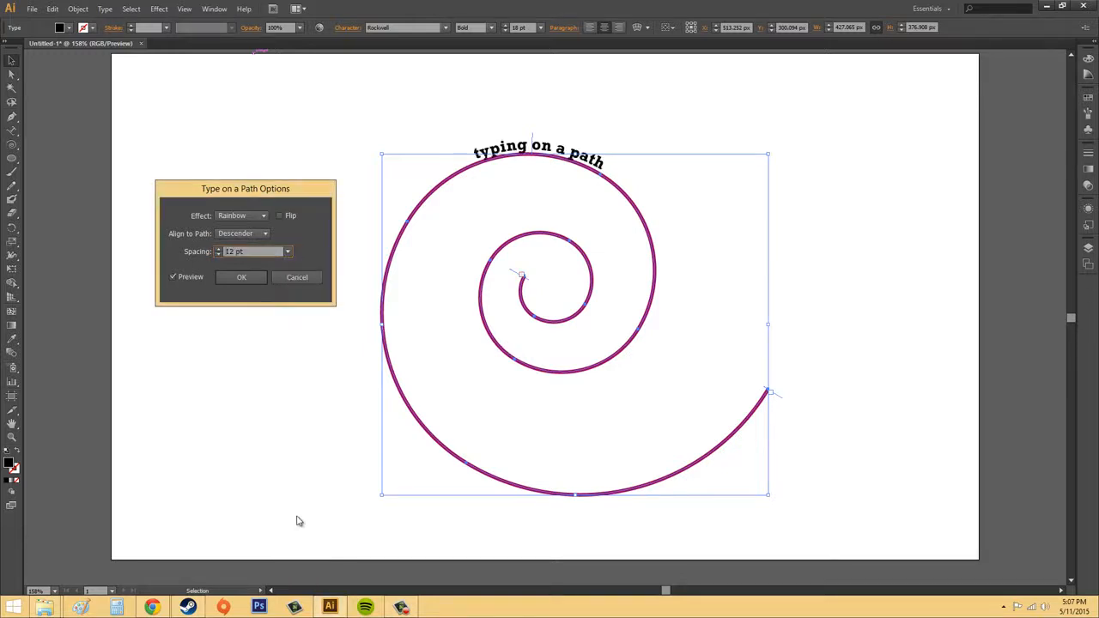
pyautogui.click(288, 252)
pyautogui.click(303, 580)
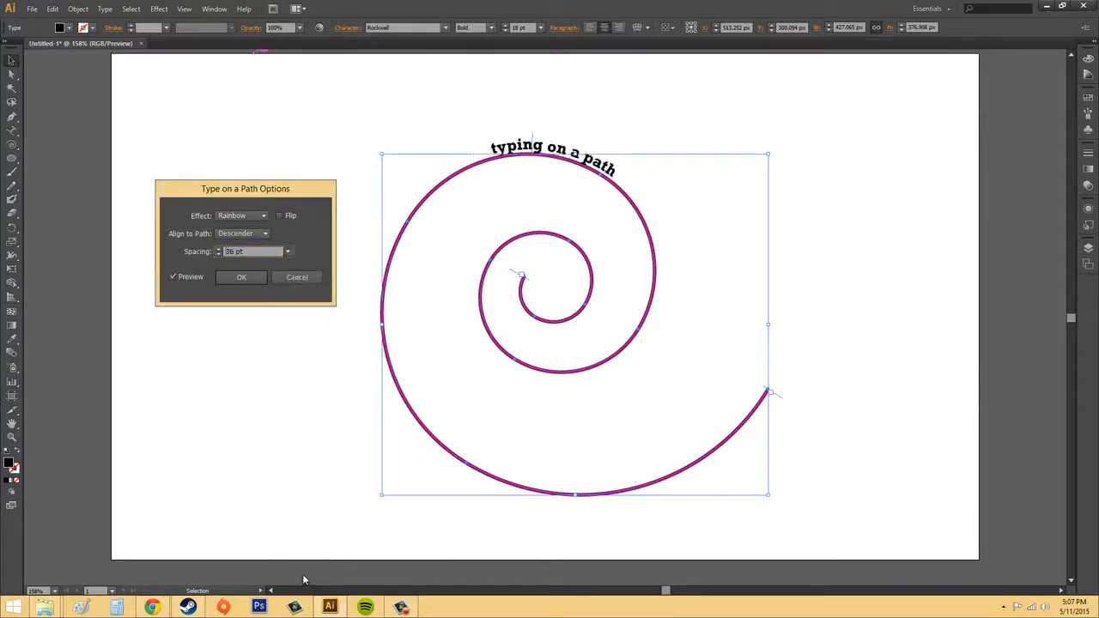
pyautogui.click(288, 251)
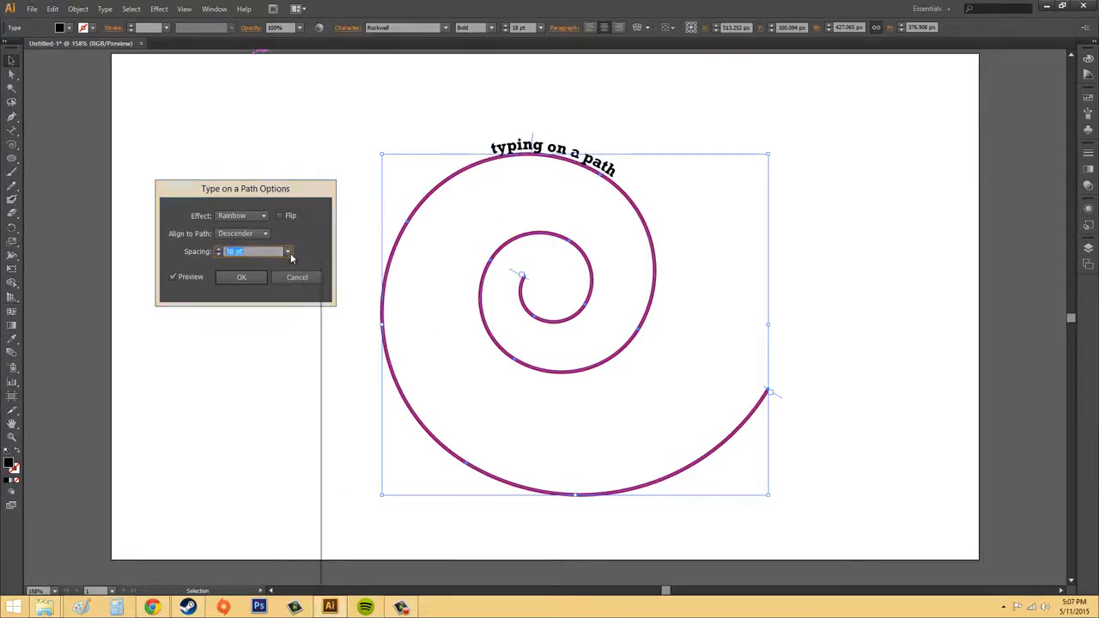
pyautogui.click(298, 278)
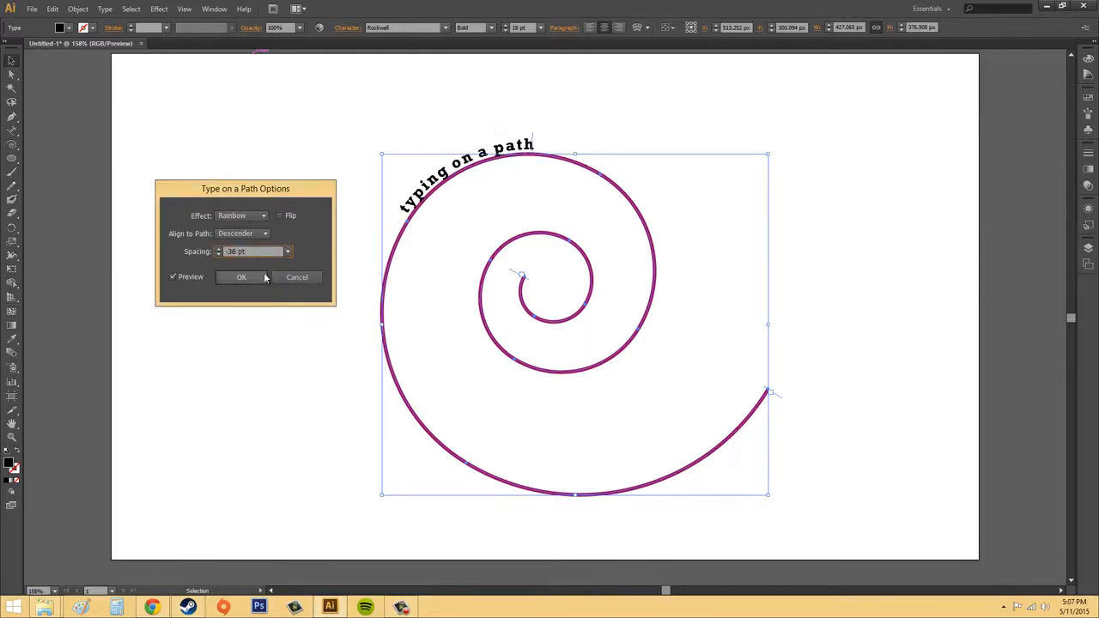
pyautogui.click(297, 280)
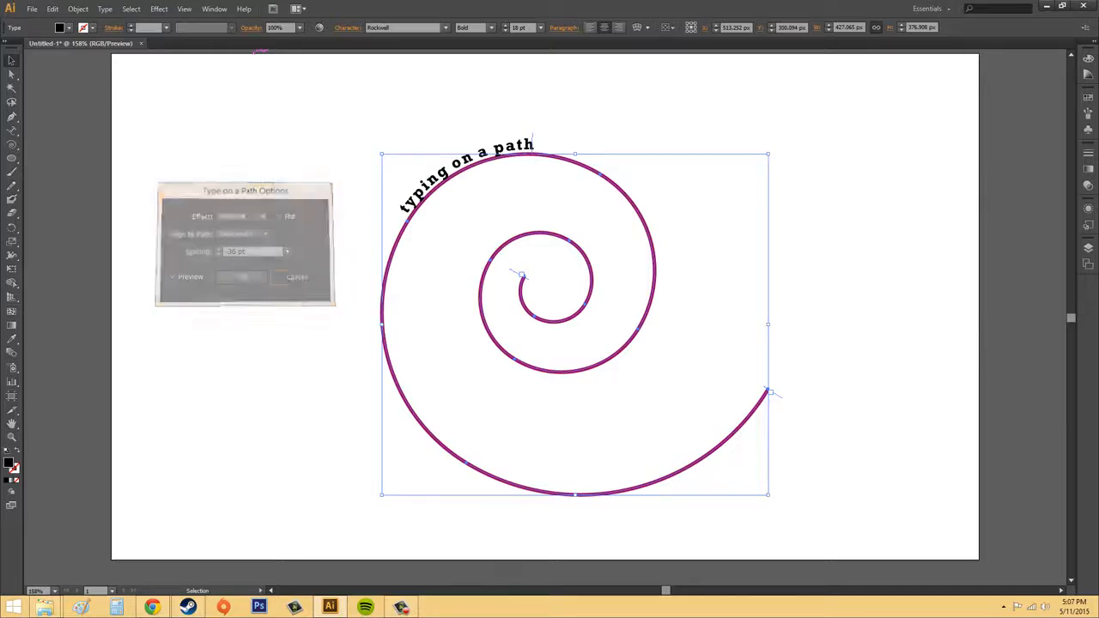
# - Select the path text and slide its start bracket from the spiral's inner end along the innermost coil to shift the text
pyautogui.click(970, 209)
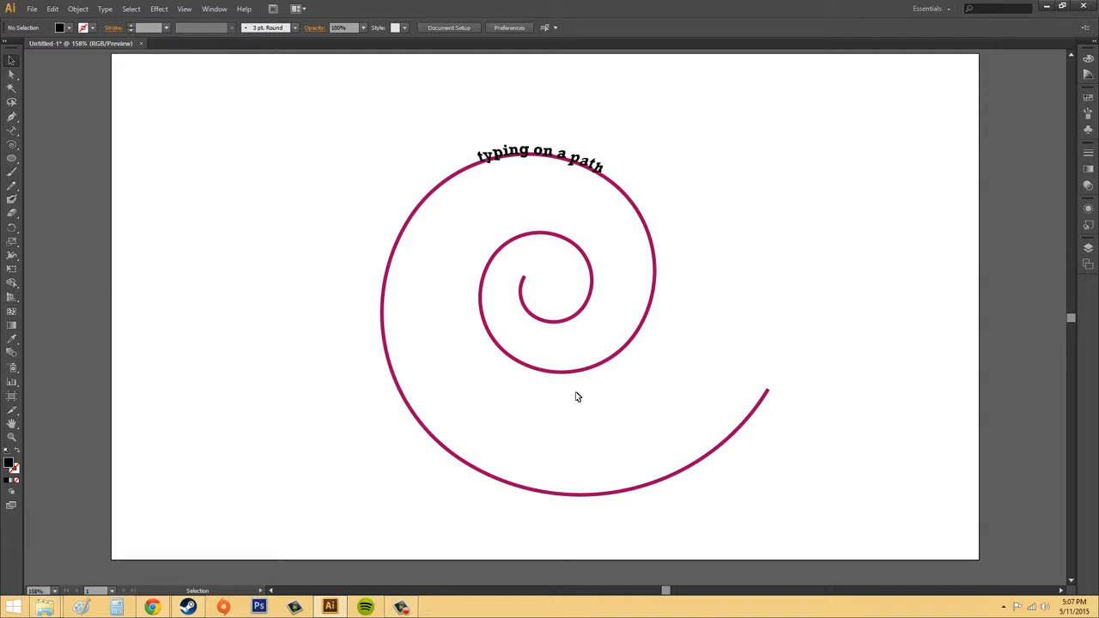
pyautogui.click(545, 156)
pyautogui.moveTo(519, 275); pyautogui.dragTo(589, 306)
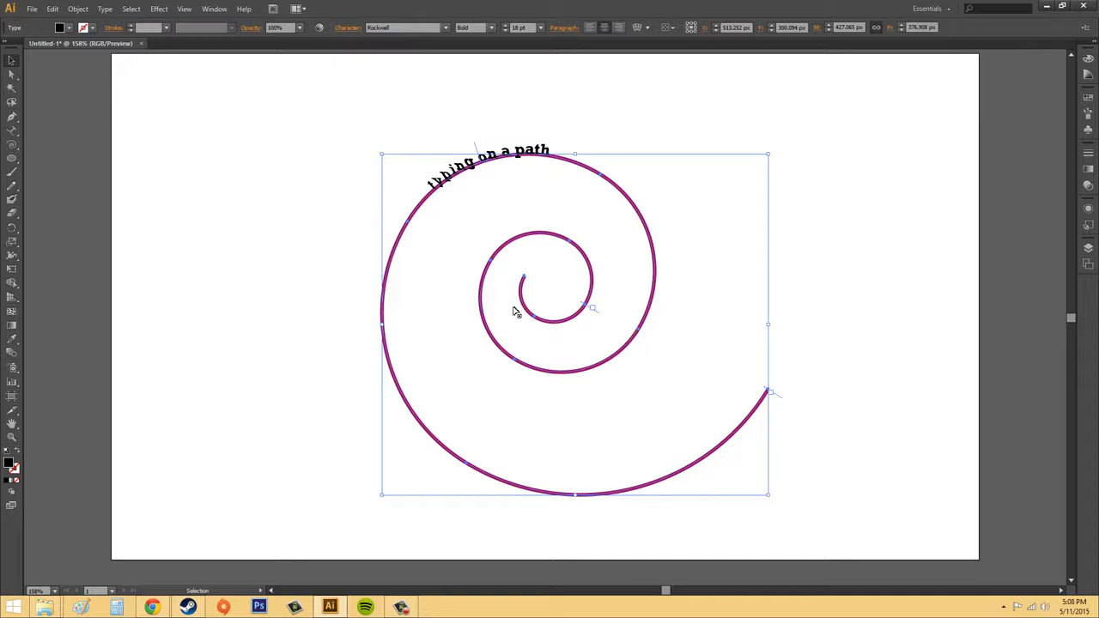
# - Change the path text's font to Alba Matter and deselect it
pyautogui.click(103, 11)
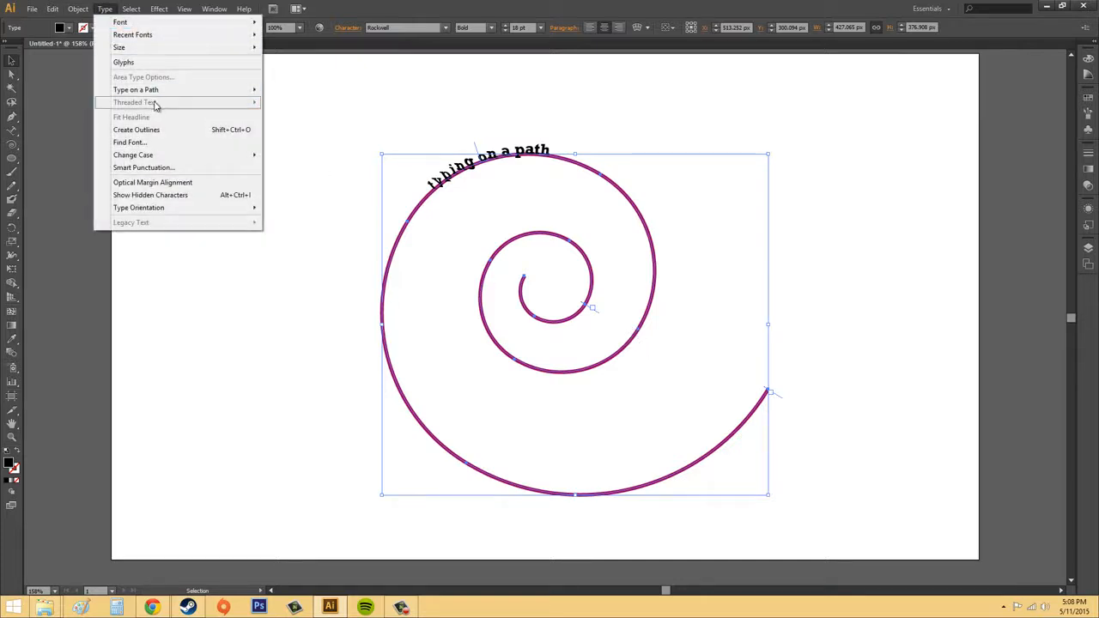
pyautogui.moveTo(152, 93)
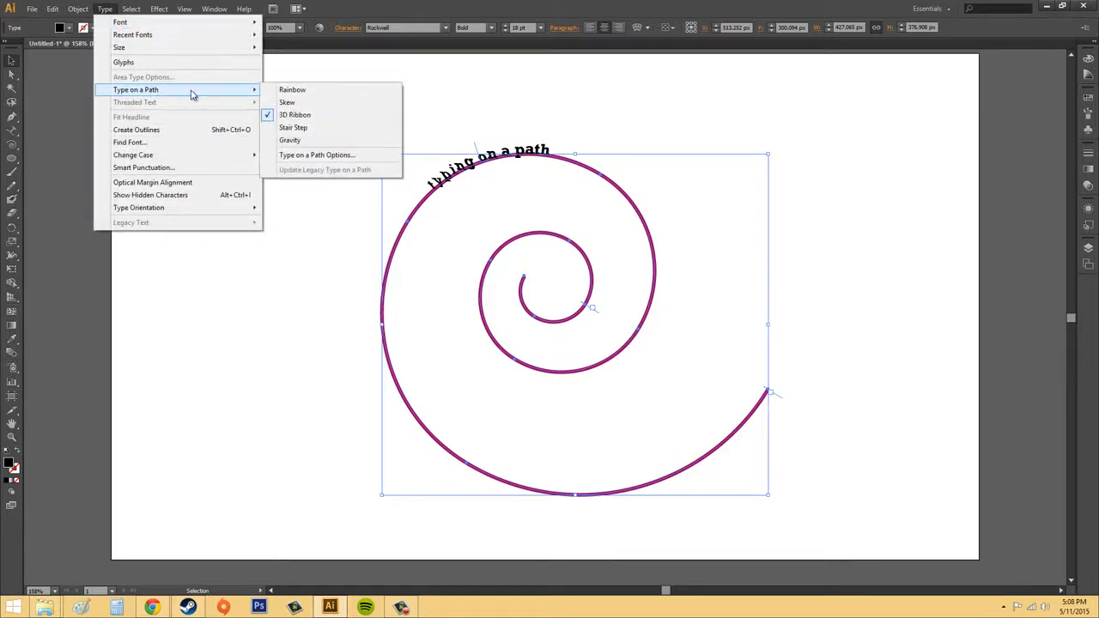
pyautogui.moveTo(92, 15)
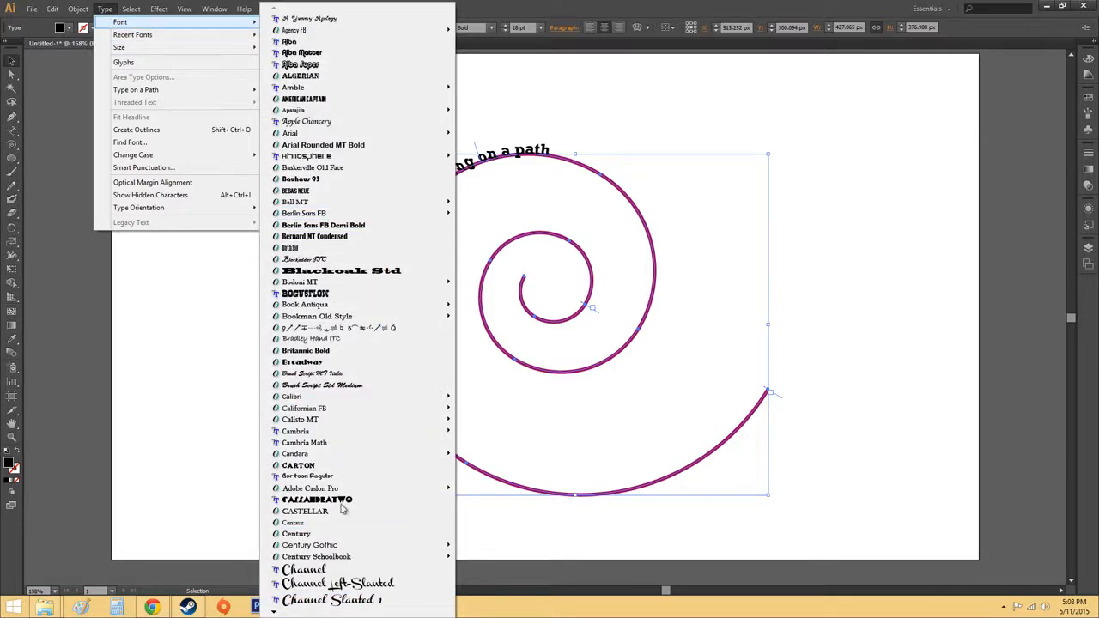
pyautogui.click(342, 55)
pyautogui.click(764, 110)
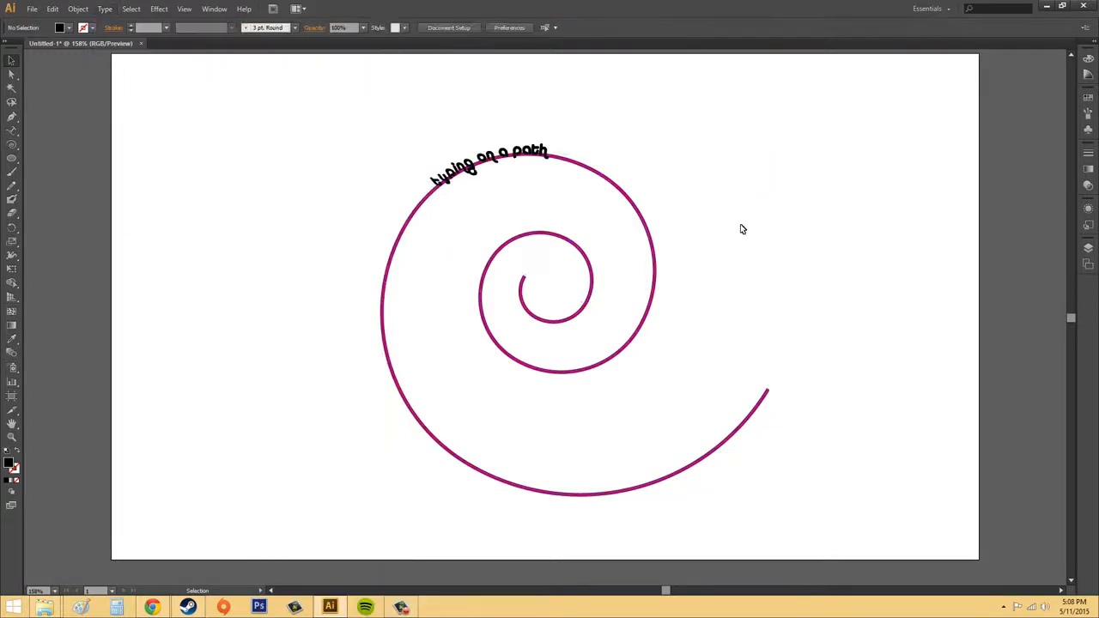